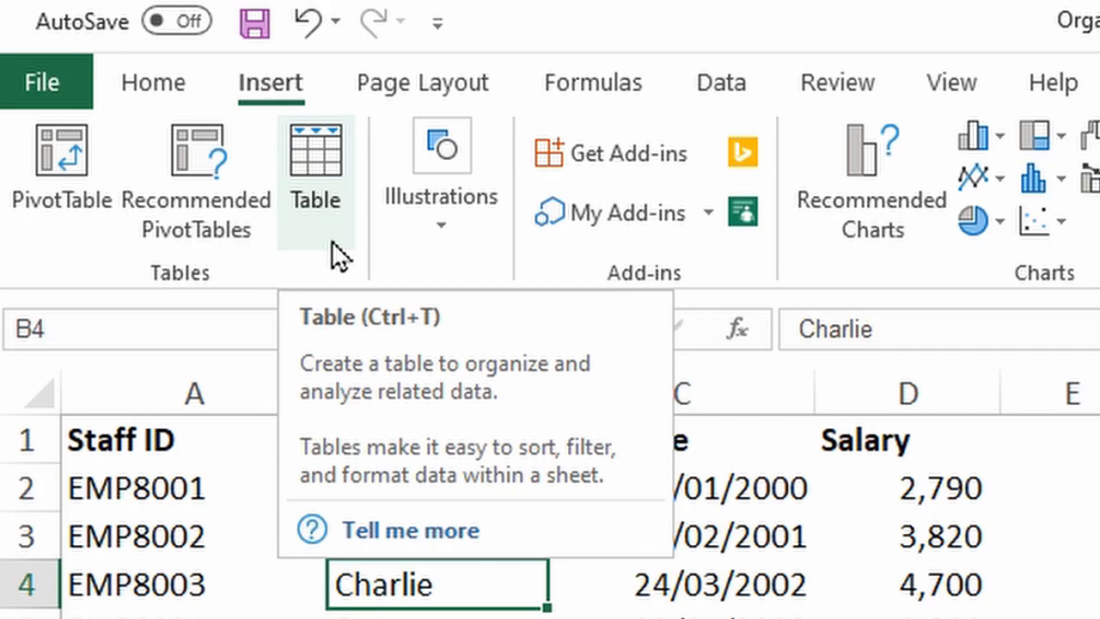
Step: Convert the staff data range A1:D10 into an Excel table with headers
left_click(331, 243)
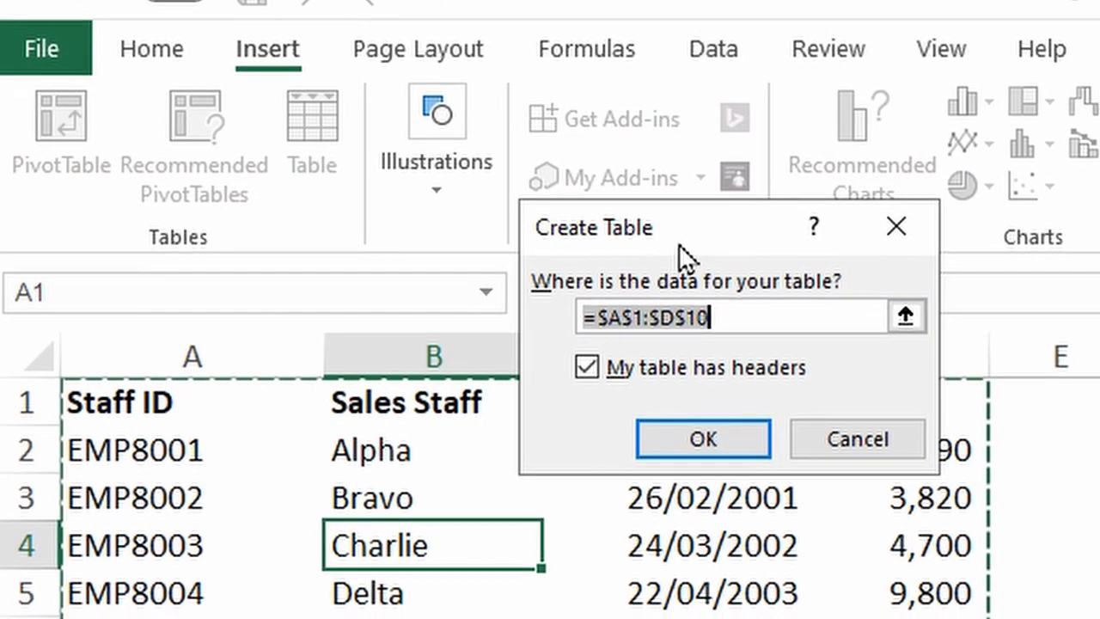
left_click_drag(683, 280, 579, 560)
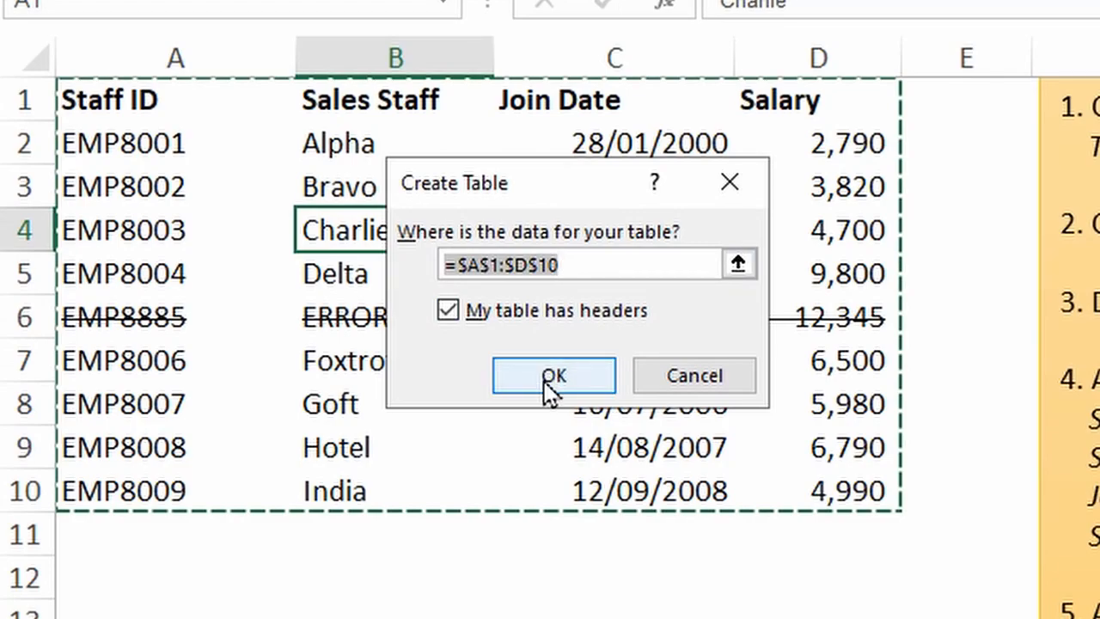
left_click(550, 386)
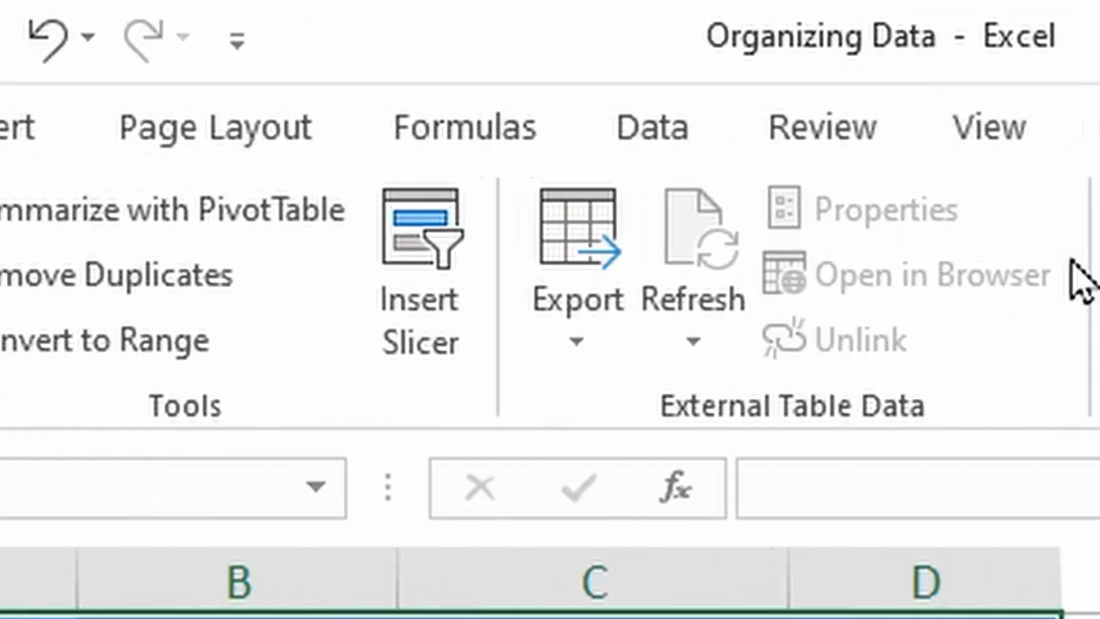
Step: Name the table TableSalesStaff and apply the medium table style with a black header and grey banded rows
left_click(155, 281)
left_click(167, 279)
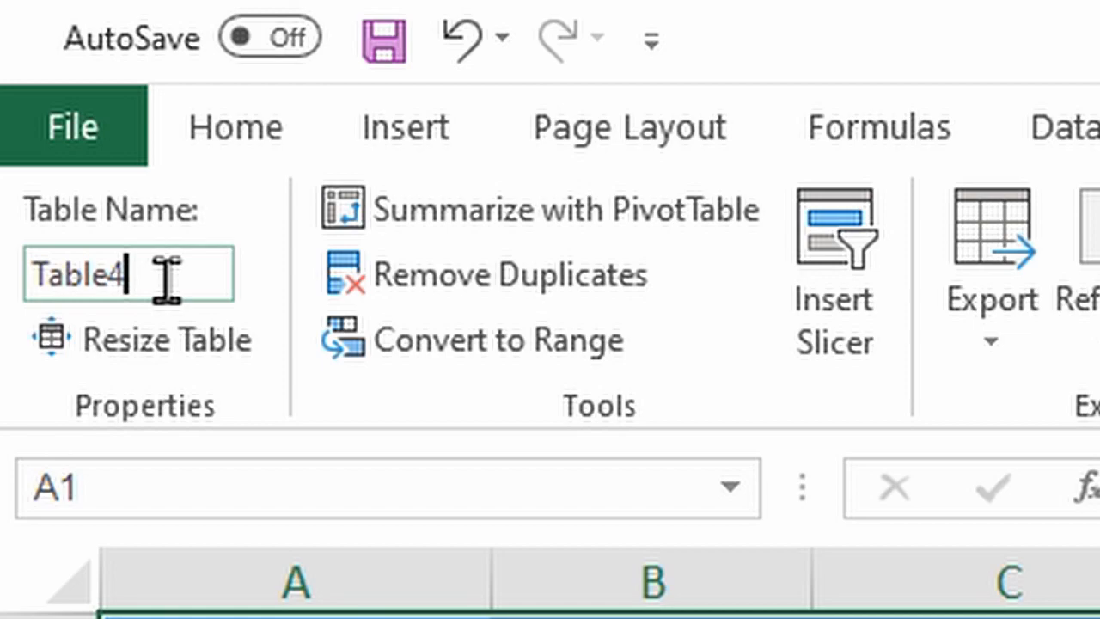
key("BackSpace")
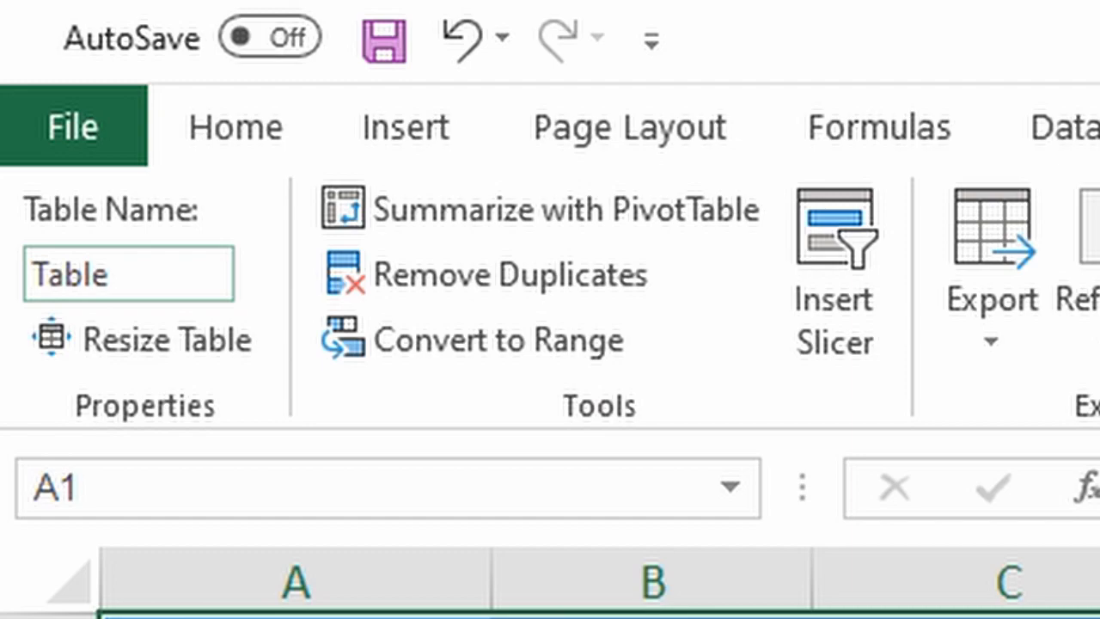
type("SalesS")
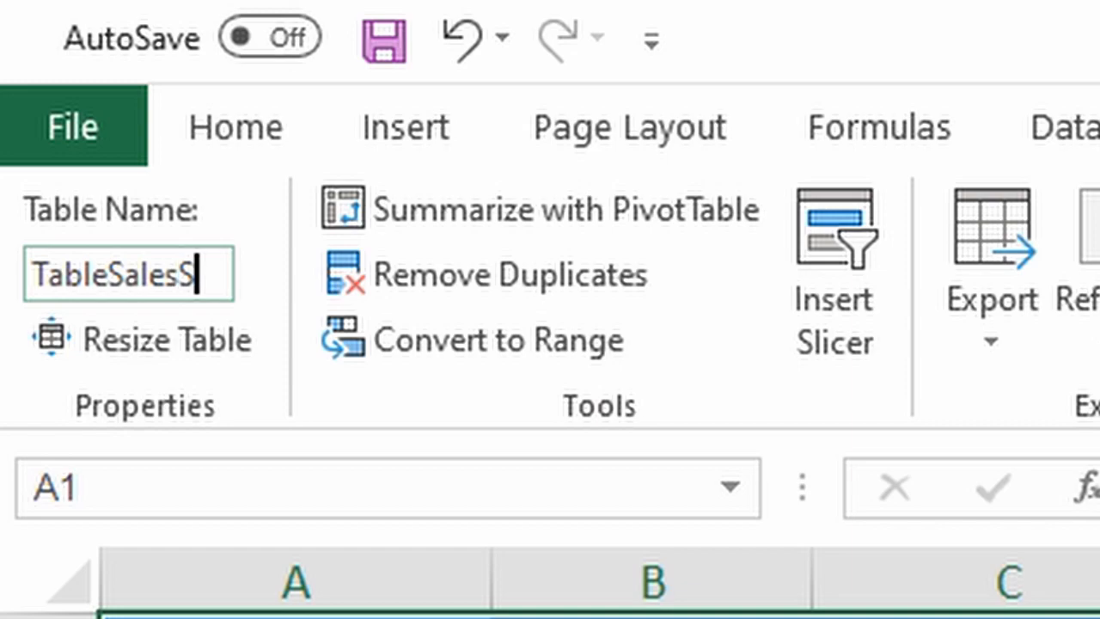
type("taff")
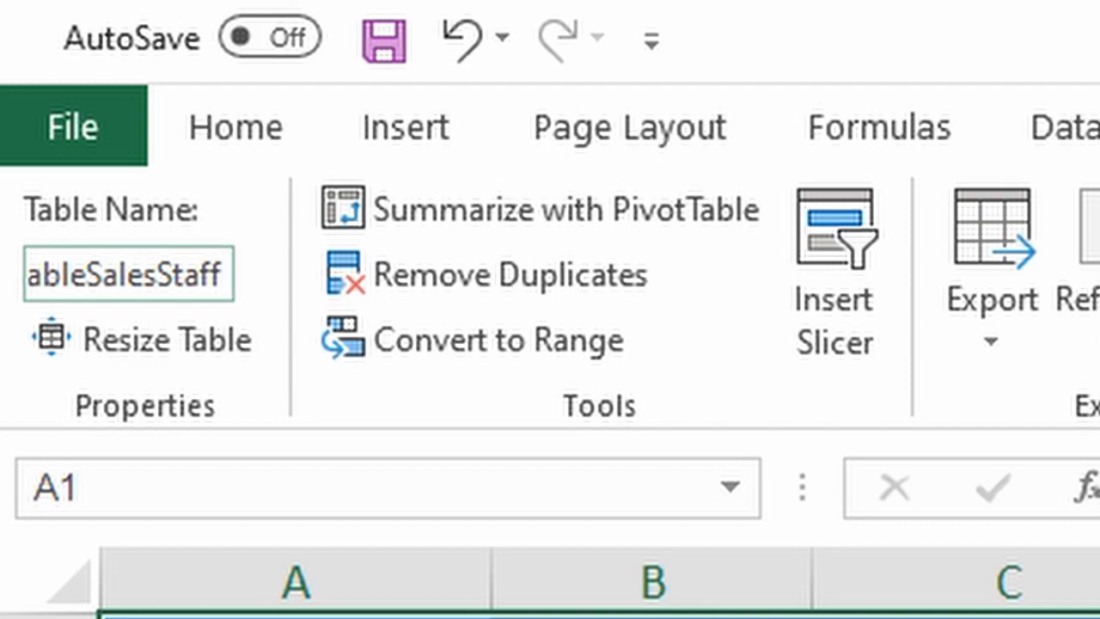
key("Return")
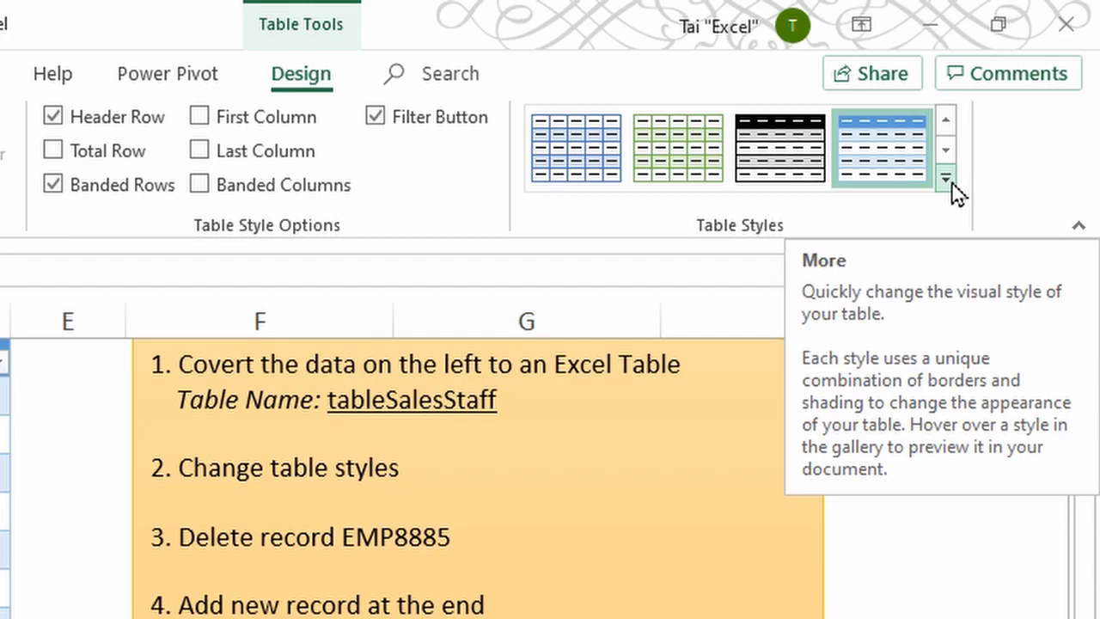
left_click(947, 178)
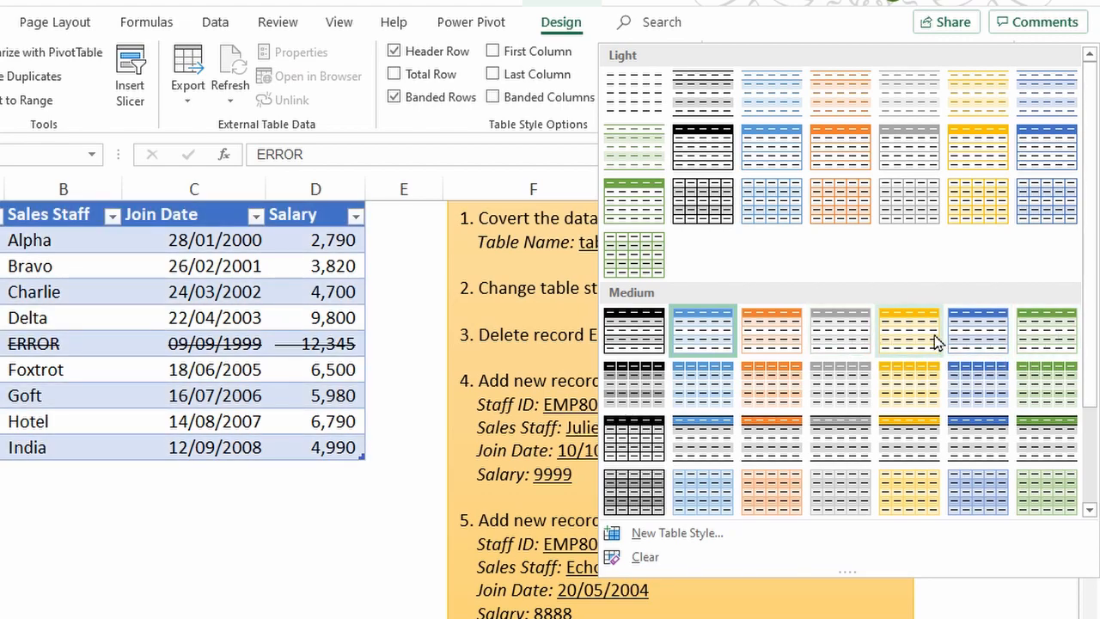
left_click(651, 346)
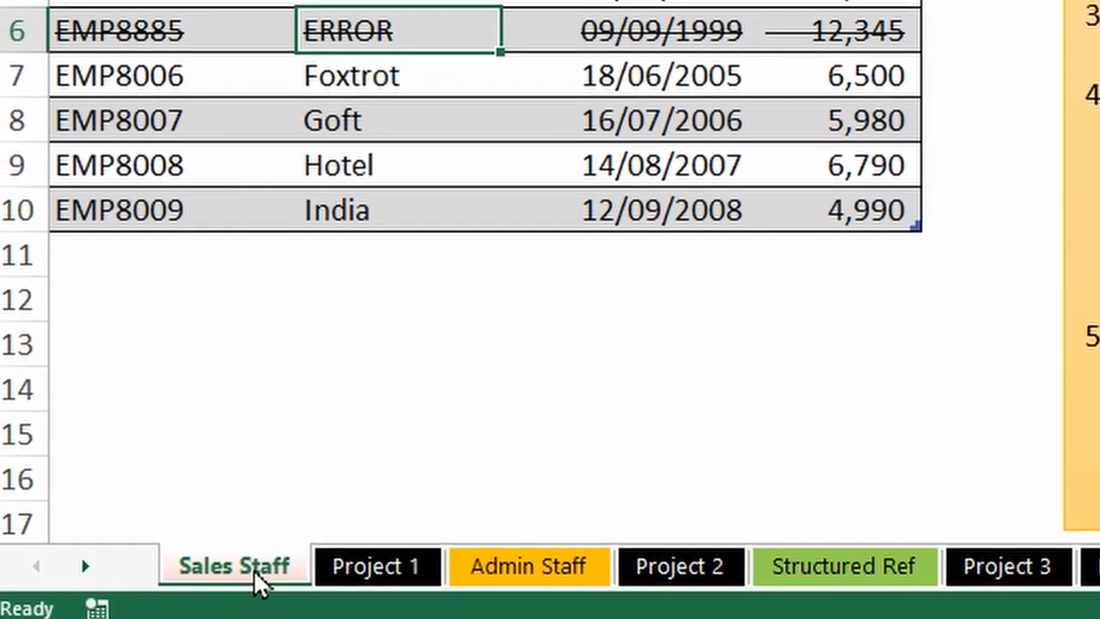
Step: Set the Sales Staff sheet's tab color to black and check it by switching to Admin Staff and back
right_click(256, 576)
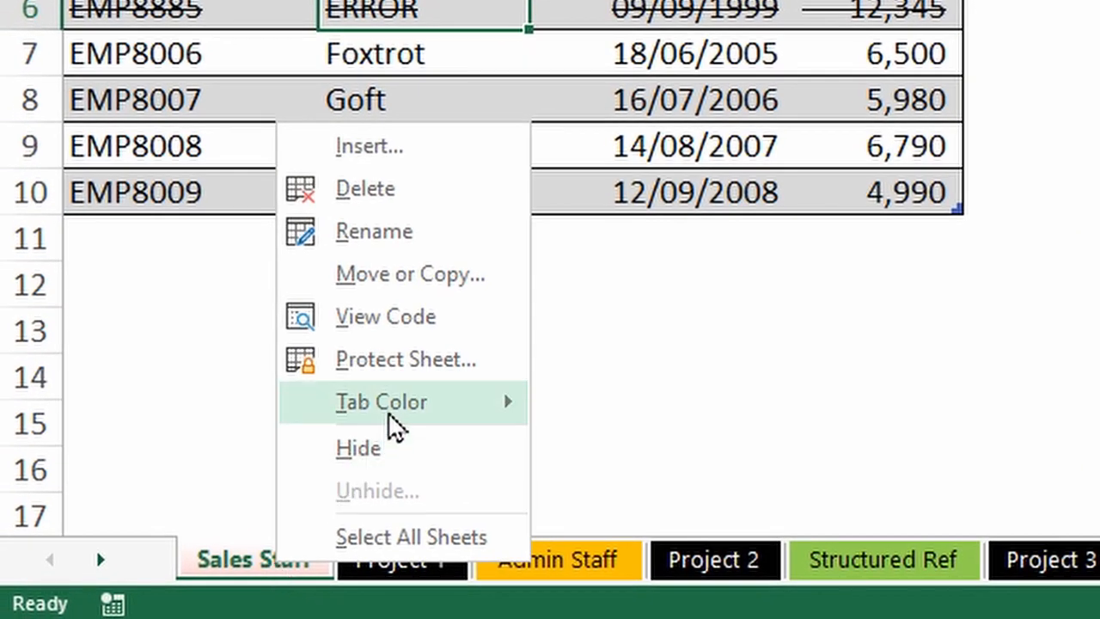
mouse_move(363, 415)
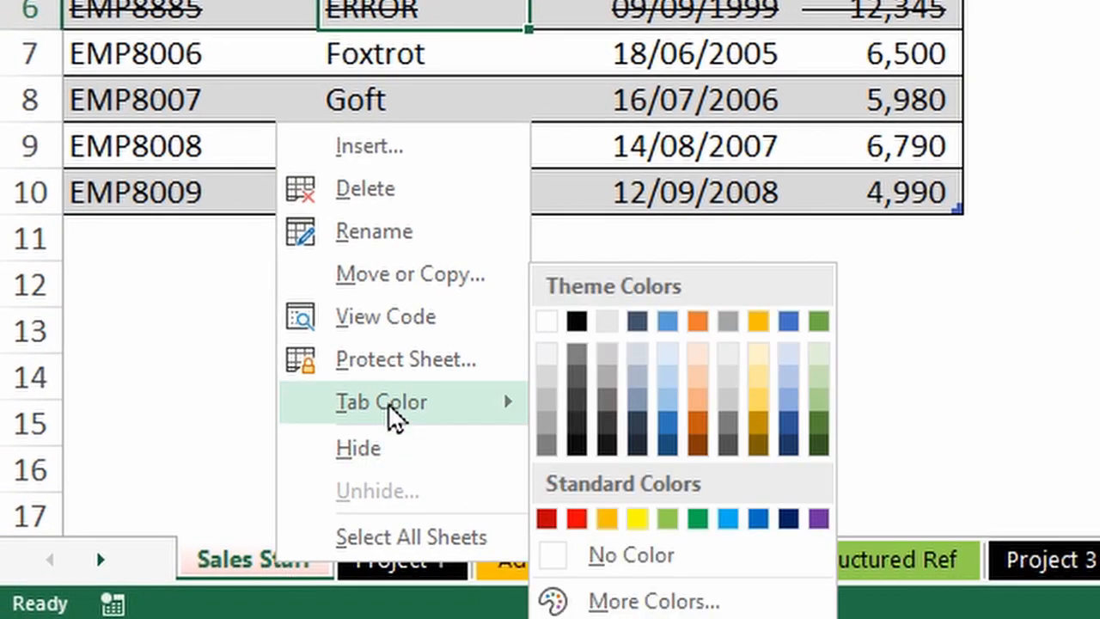
left_click(581, 319)
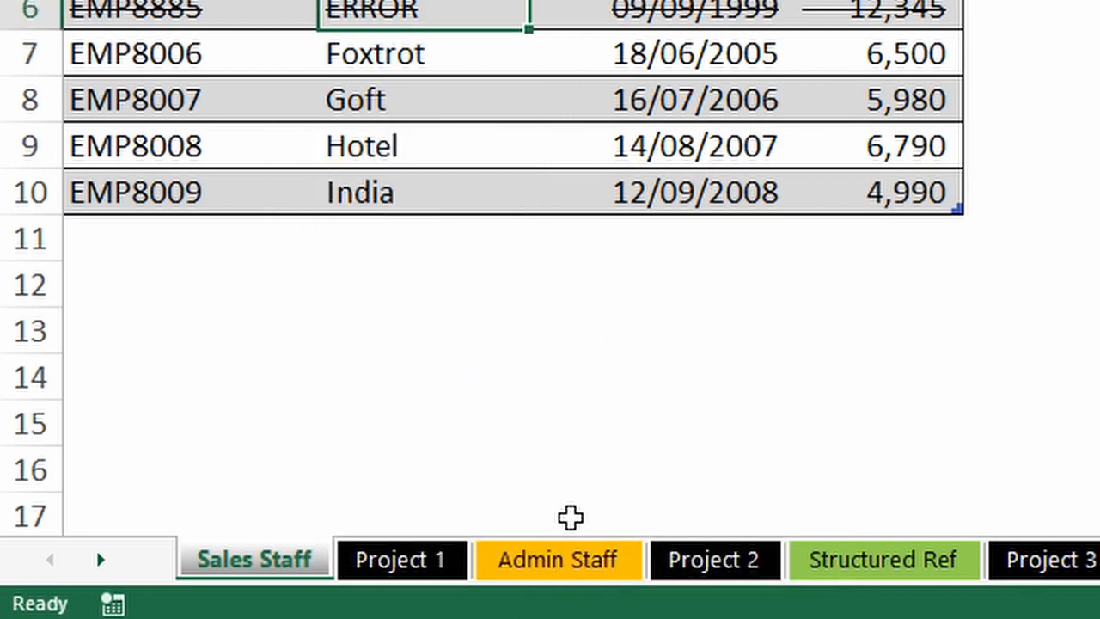
left_click(574, 560)
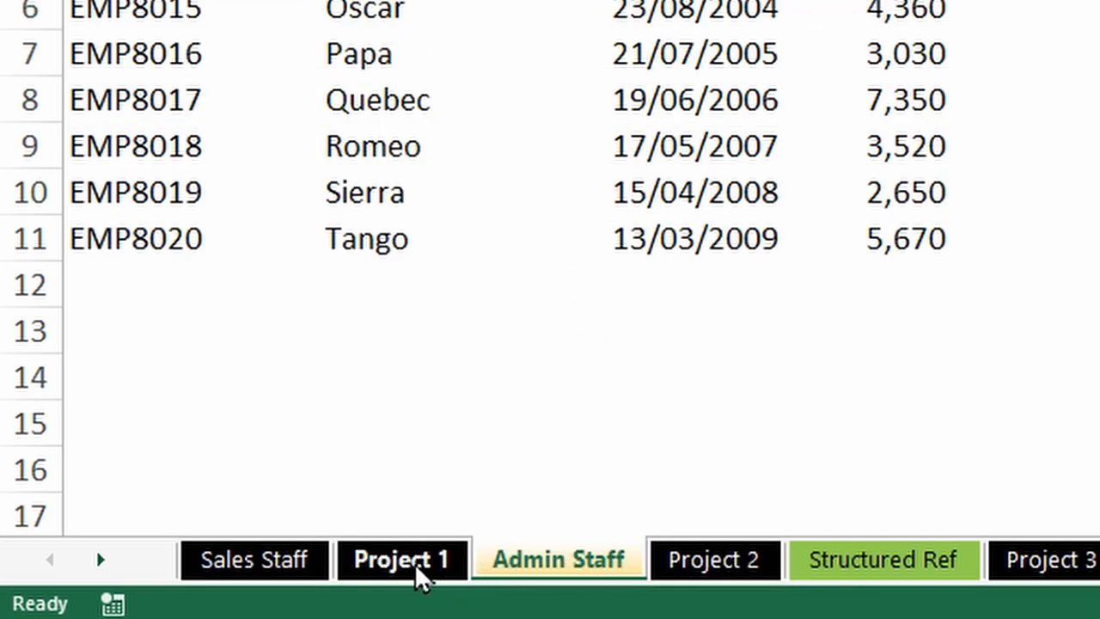
left_click(263, 559)
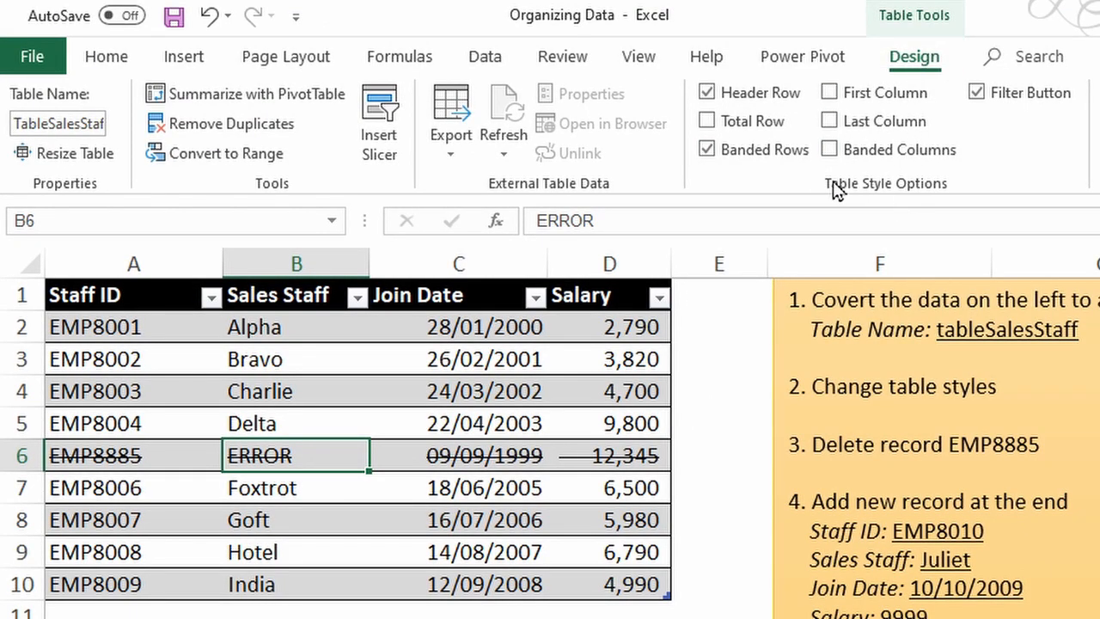
Step: Remove the table's row banding and try out the Banded Columns style option, leaving both off
left_click(772, 151)
left_click(774, 155)
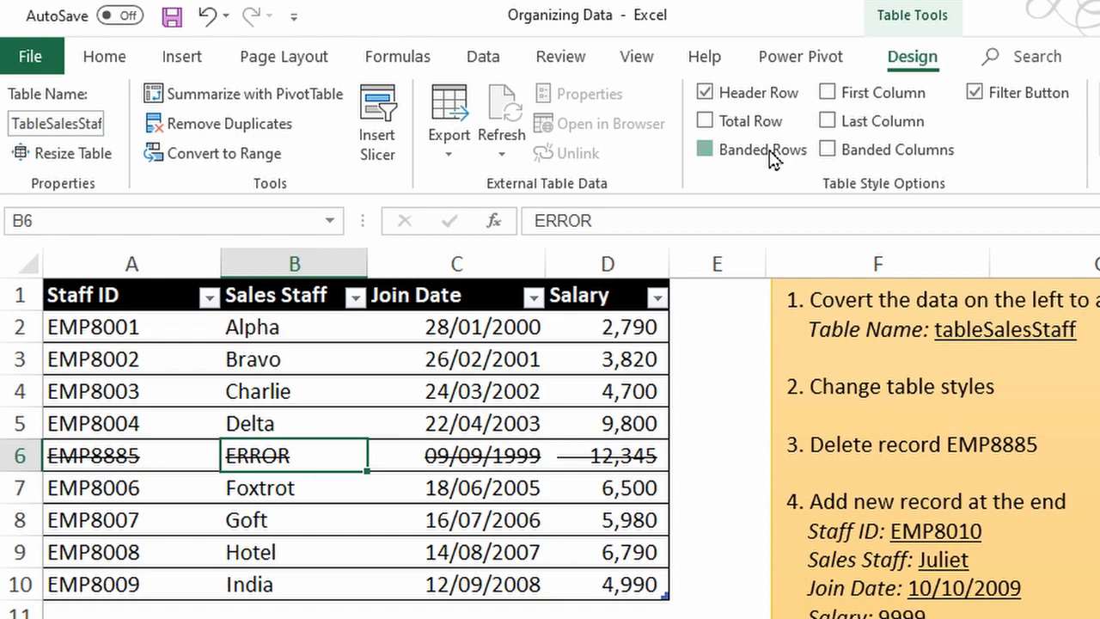
left_click(777, 160)
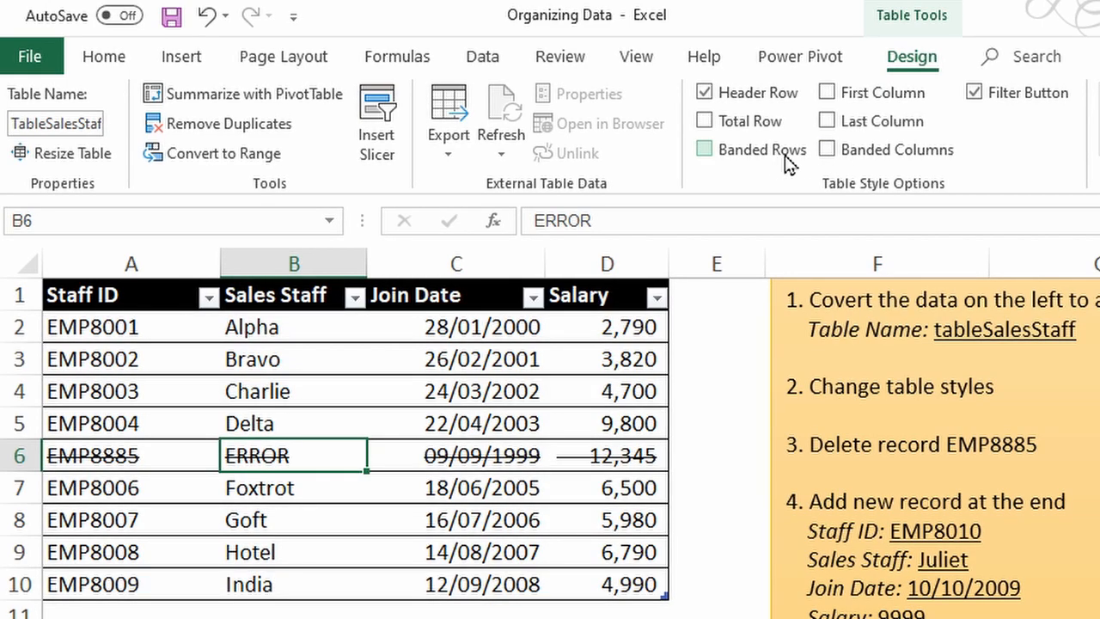
left_click(832, 156)
left_click(832, 153)
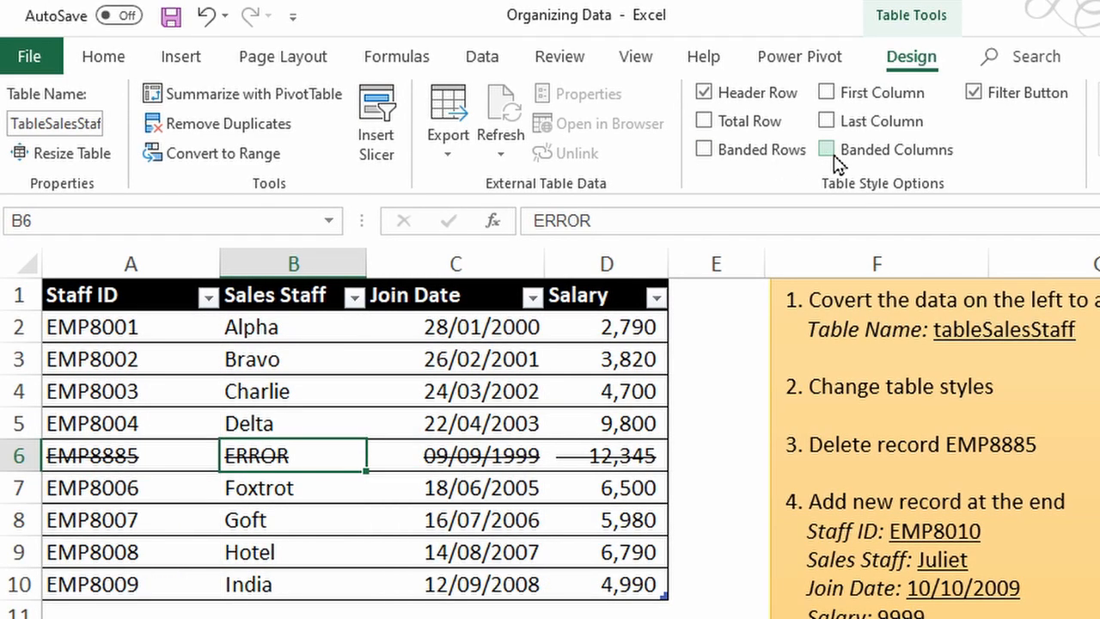
Step: Try the First Column and Last Column emphasis, undo both, and turn the table's row banding back on
left_click(866, 102)
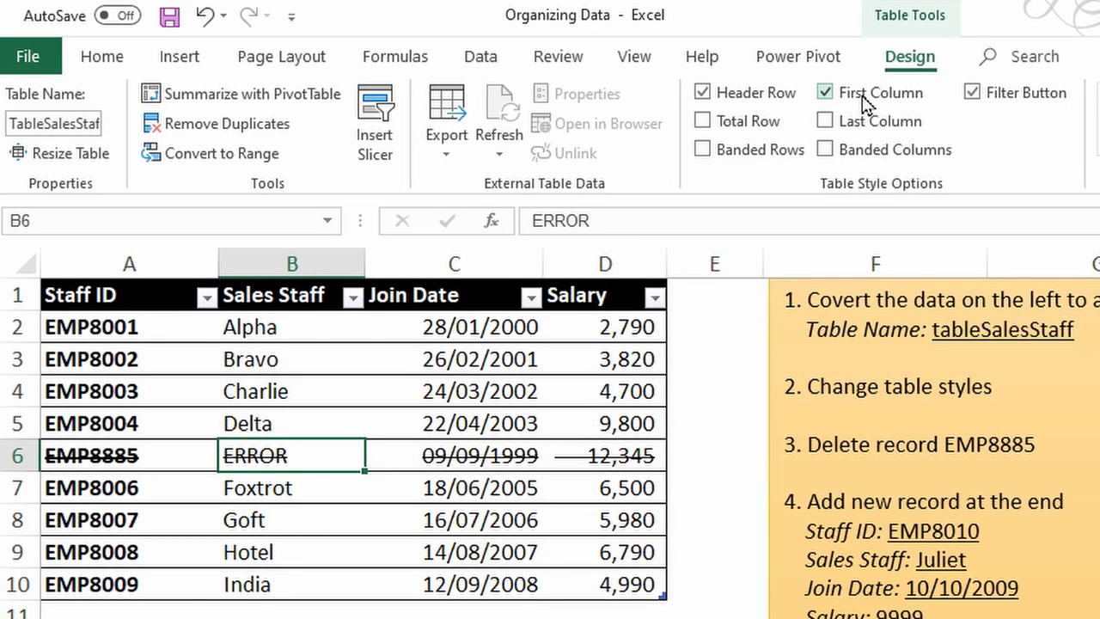
left_click(866, 129)
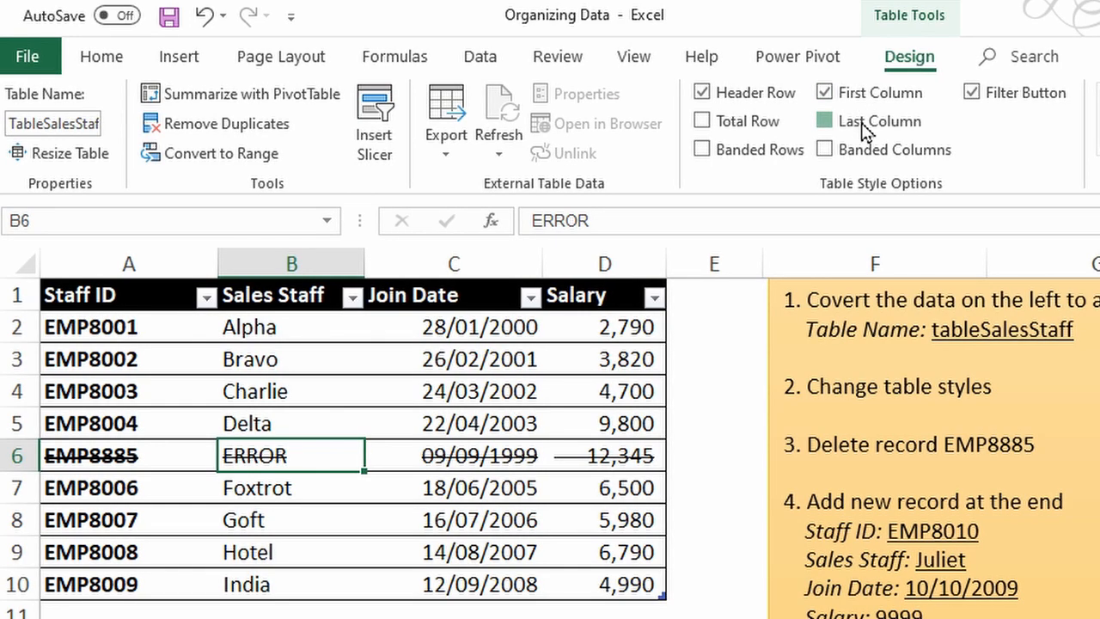
key("ctrl+z")
key("ctrl+z")
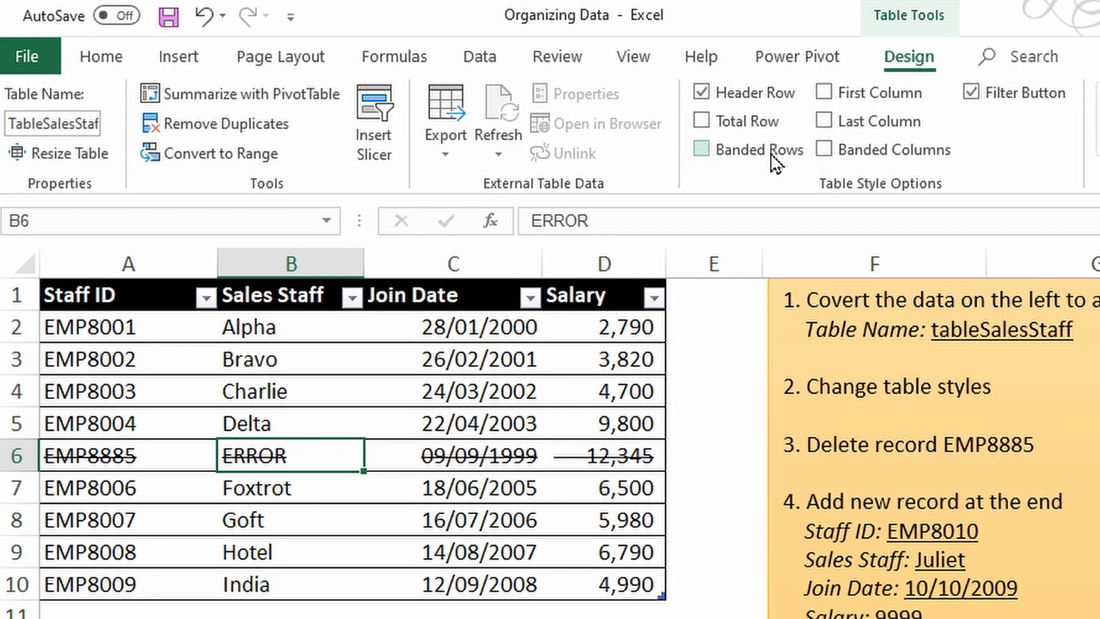
left_click(774, 151)
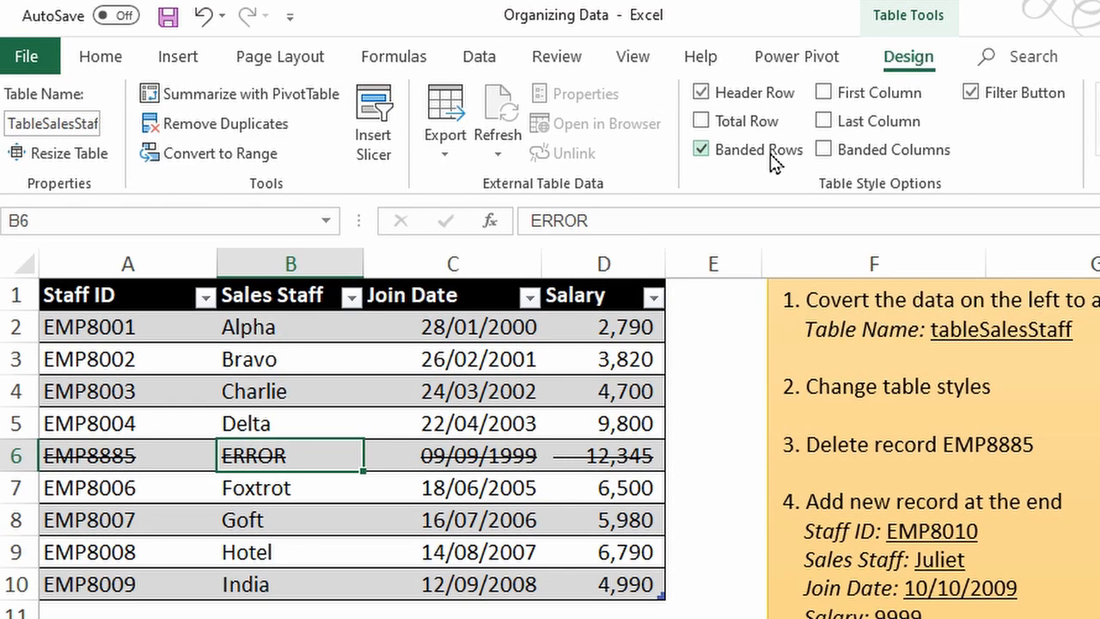
Step: Turn the table's header row off and on again, and do the same with its filter buttons
left_click(787, 101)
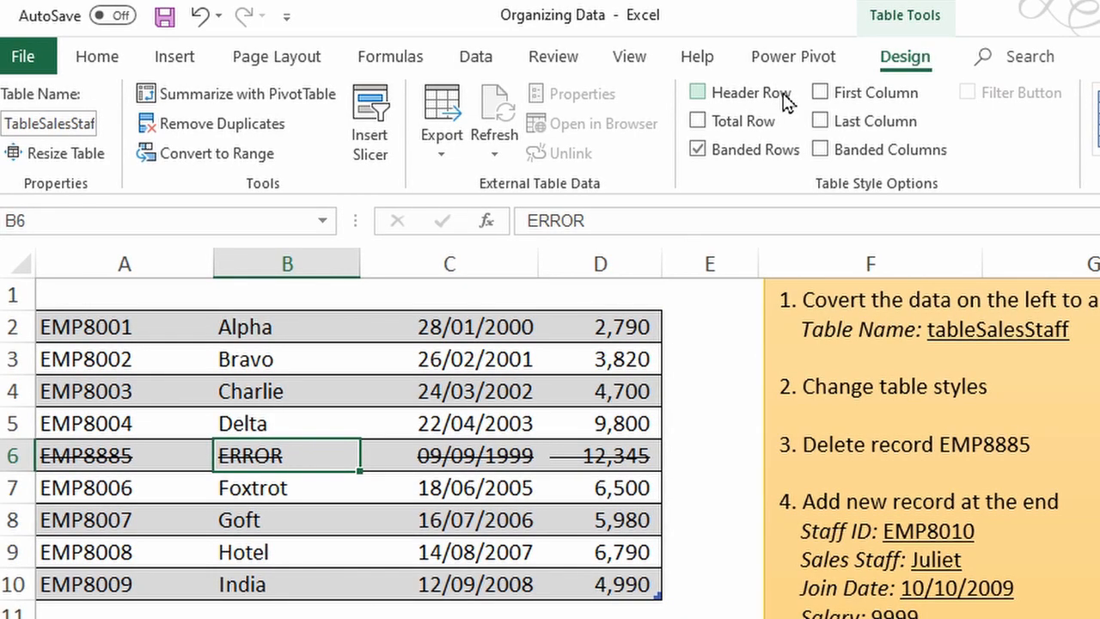
left_click(786, 101)
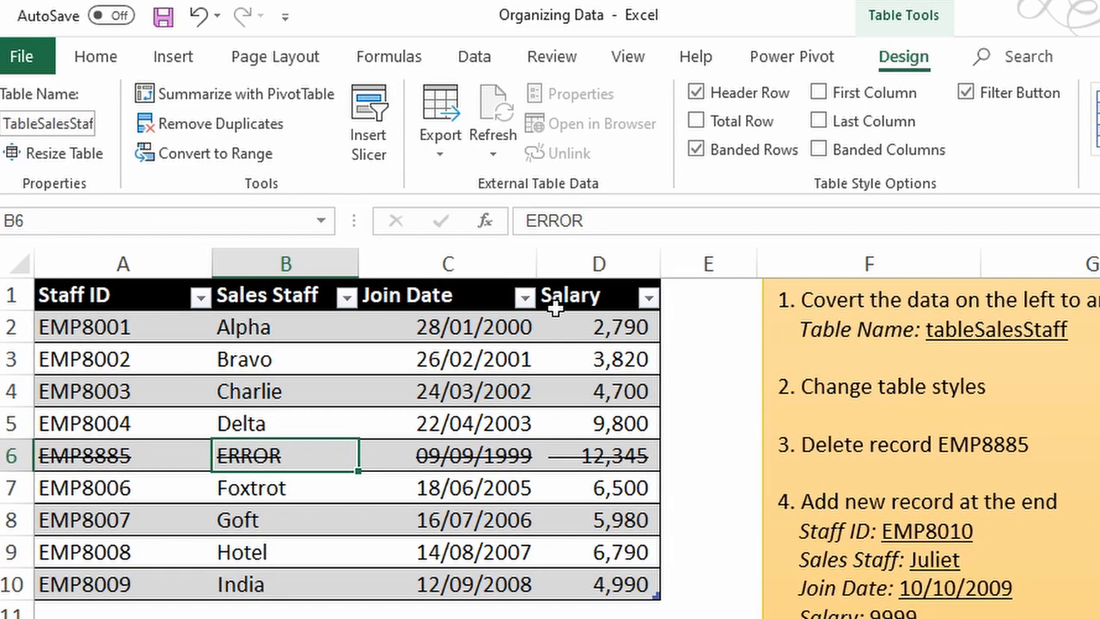
left_click(988, 108)
left_click(989, 108)
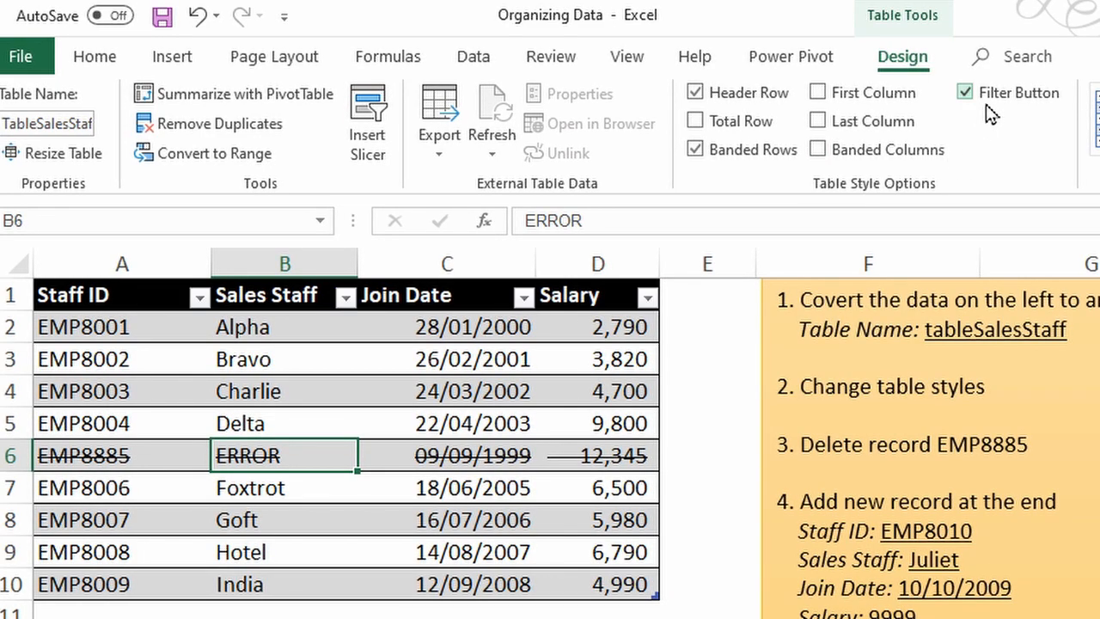
Step: Try to remove the struck-through ERROR record by clearing the contents of worksheet row 6
left_click(427, 424)
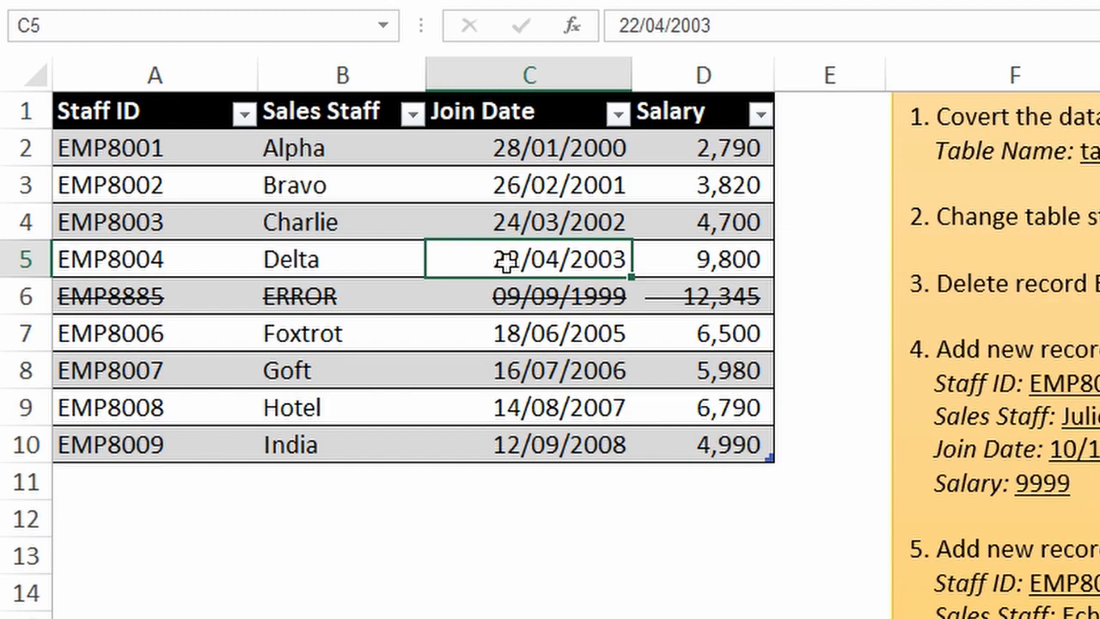
left_click(29, 295)
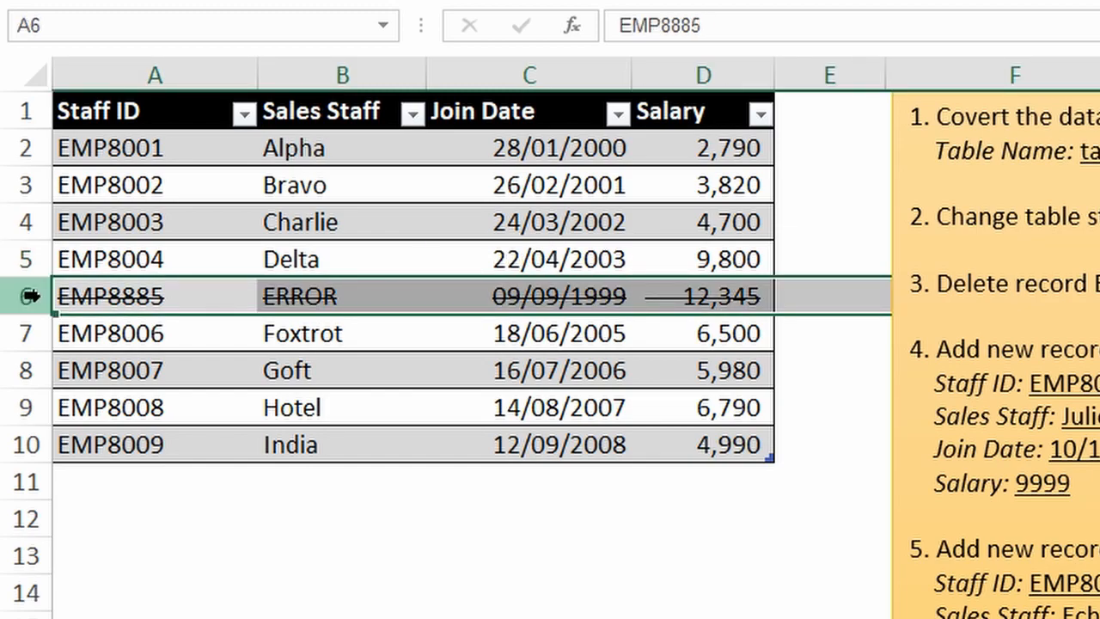
key("Delete")
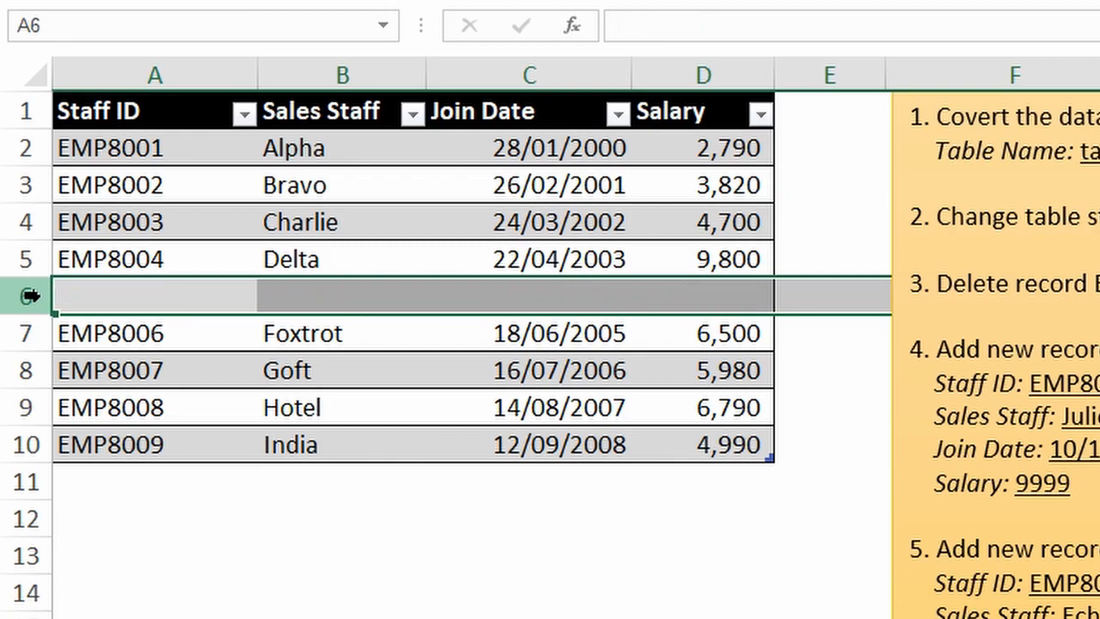
left_click(78, 295)
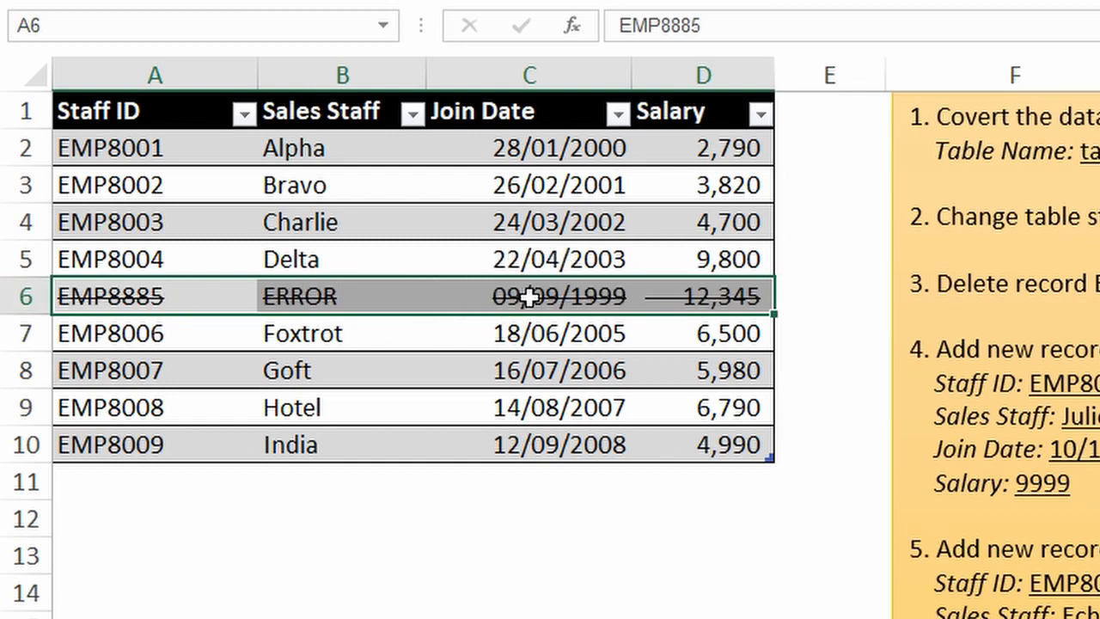
left_click(22, 296)
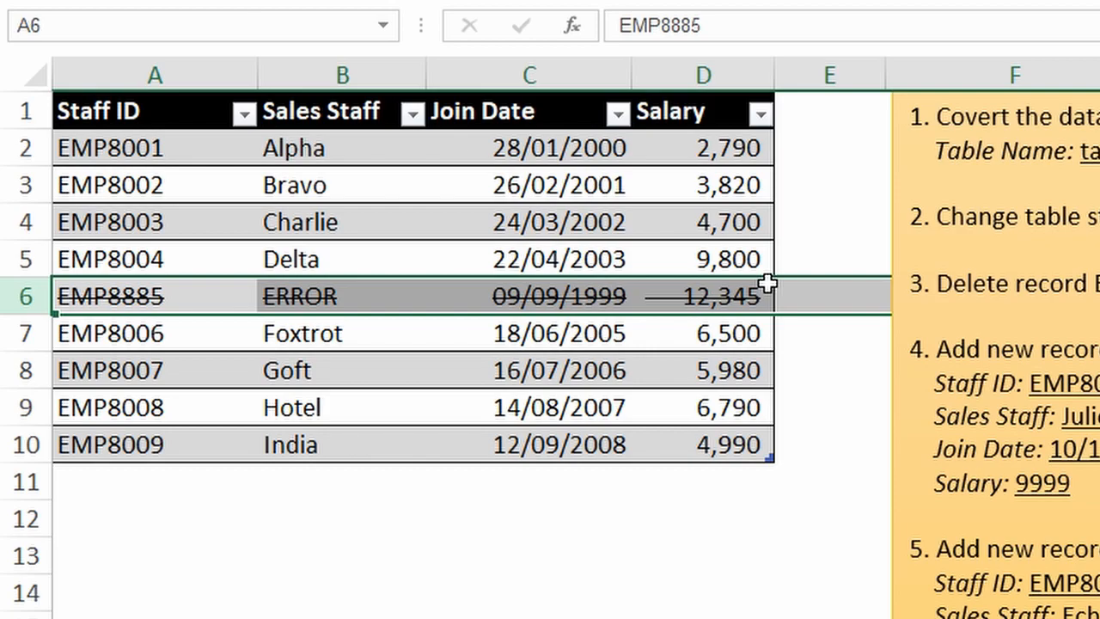
Step: Delete the table row containing the struck-through ERROR record in row 6
left_click(702, 302)
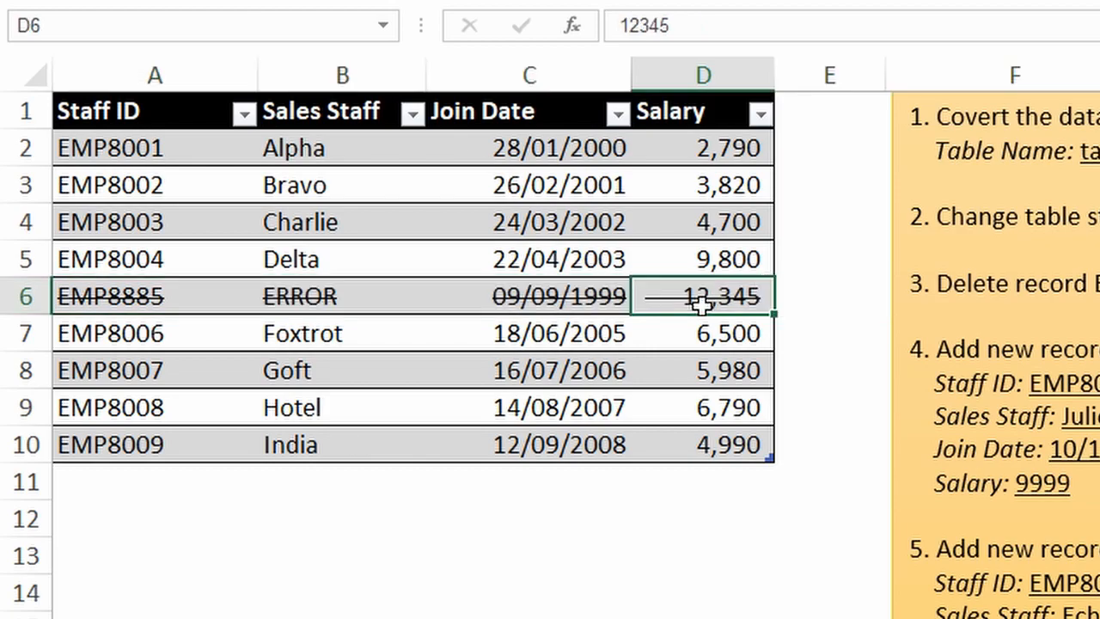
left_click(491, 297)
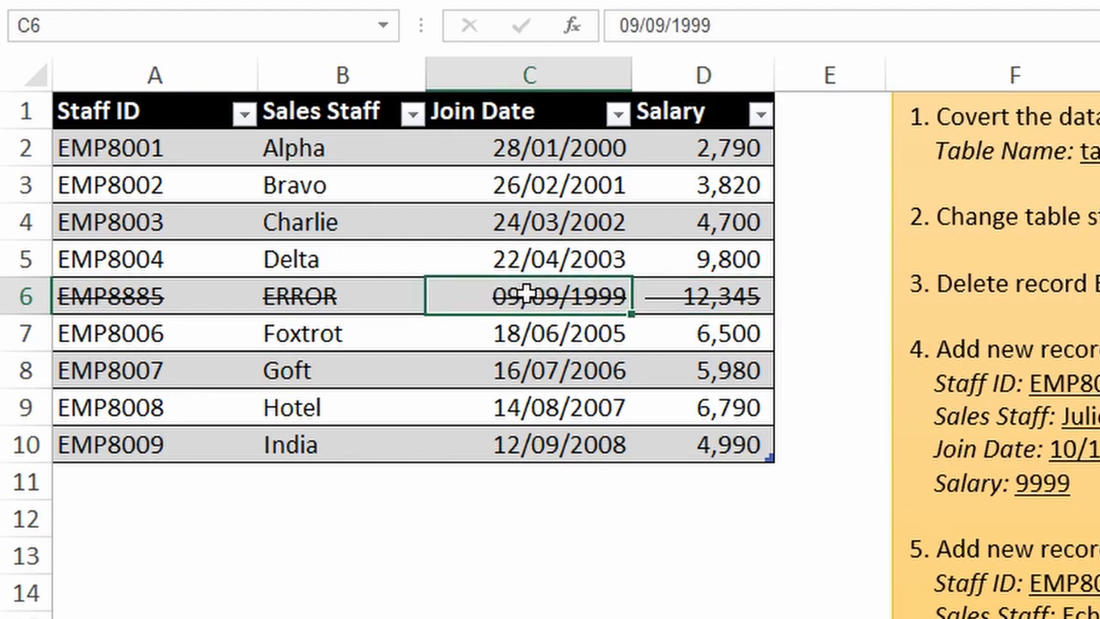
right_click(528, 294)
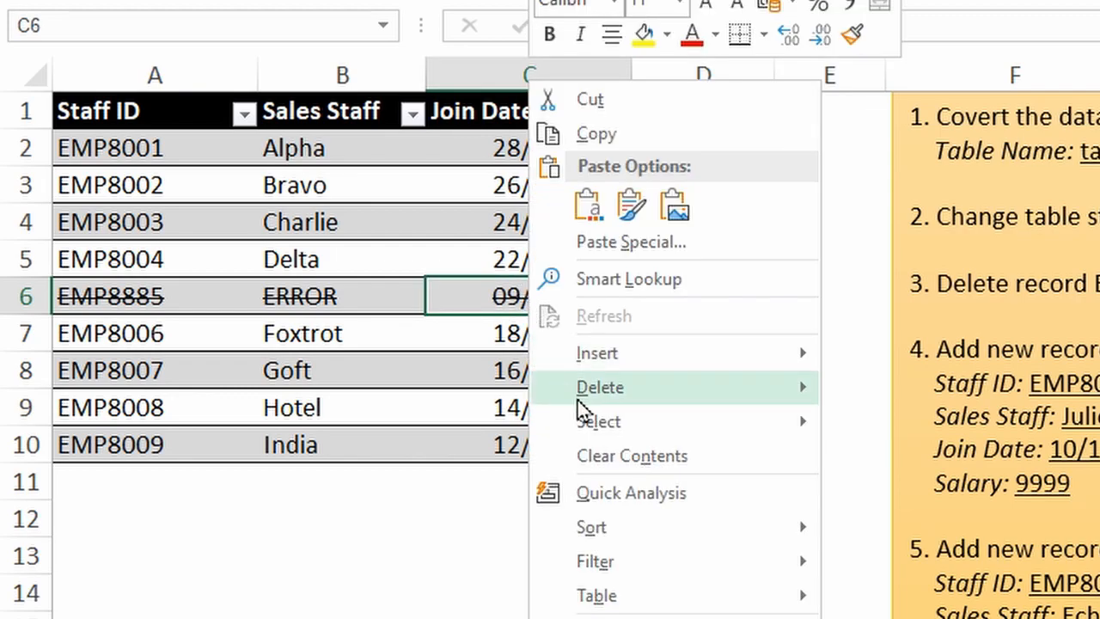
mouse_move(597, 397)
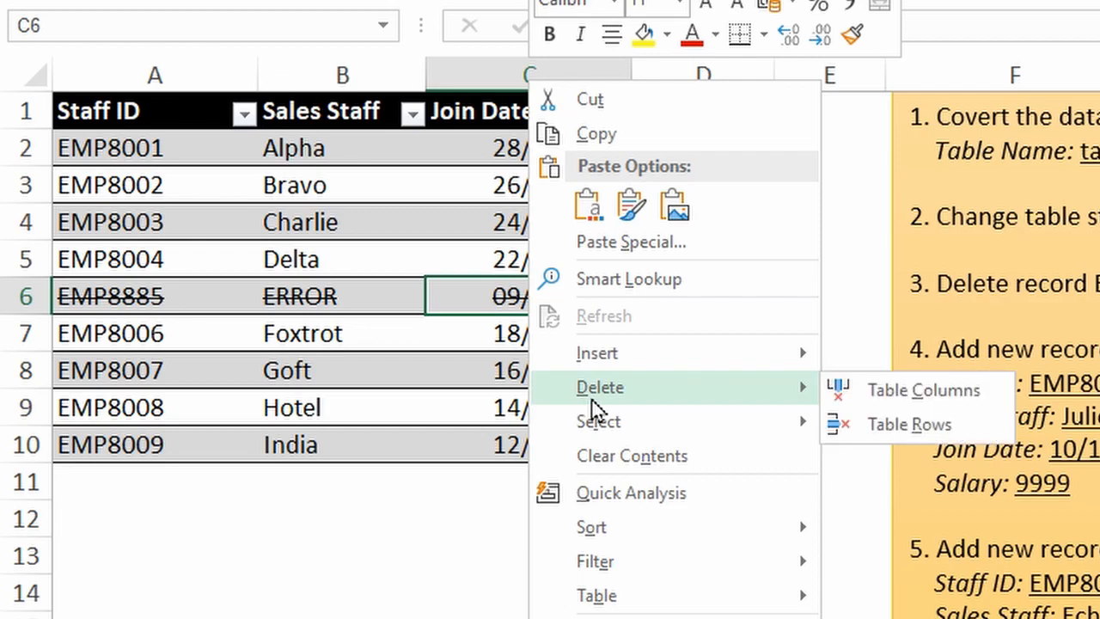
left_click(993, 432)
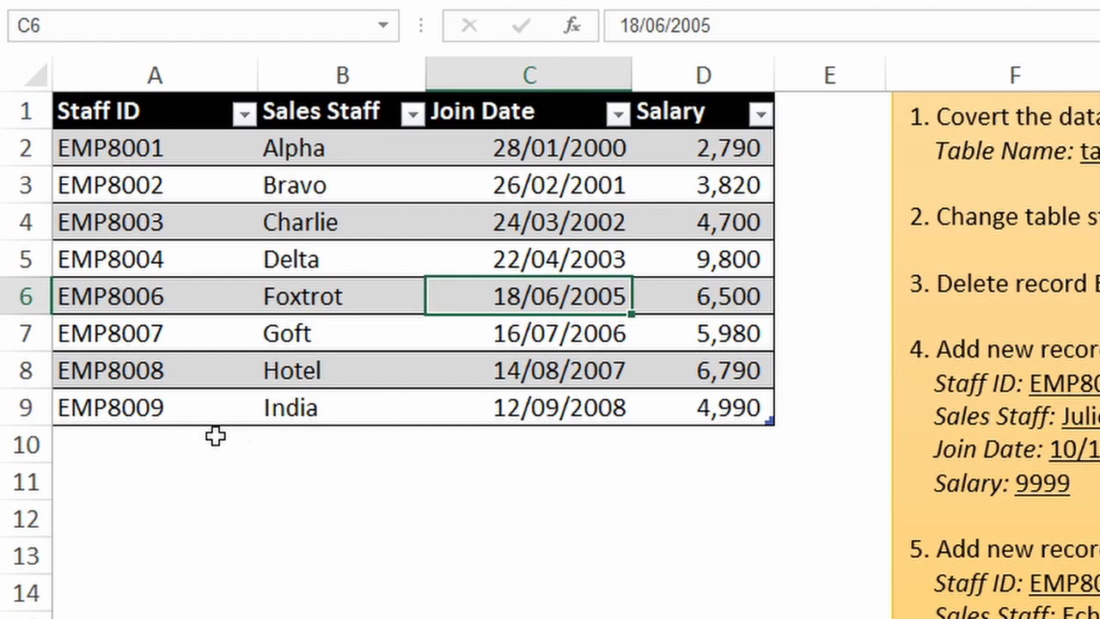
Step: Start a new record directly below the table's last row, entering the staff ID and sales staff name listed in task 4
left_click(115, 440)
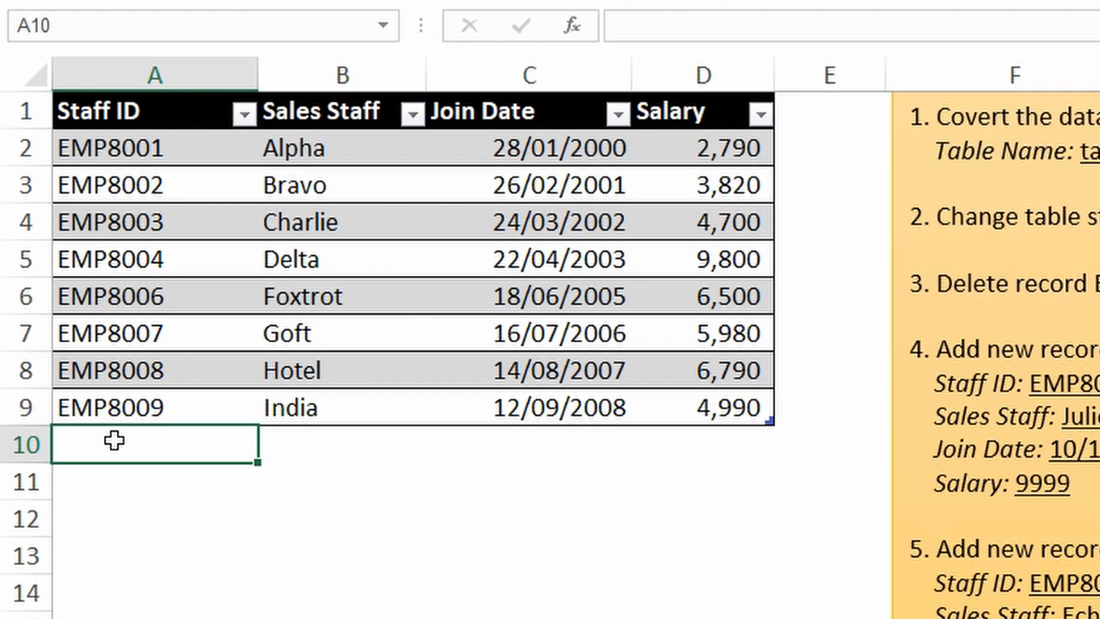
type("EMP")
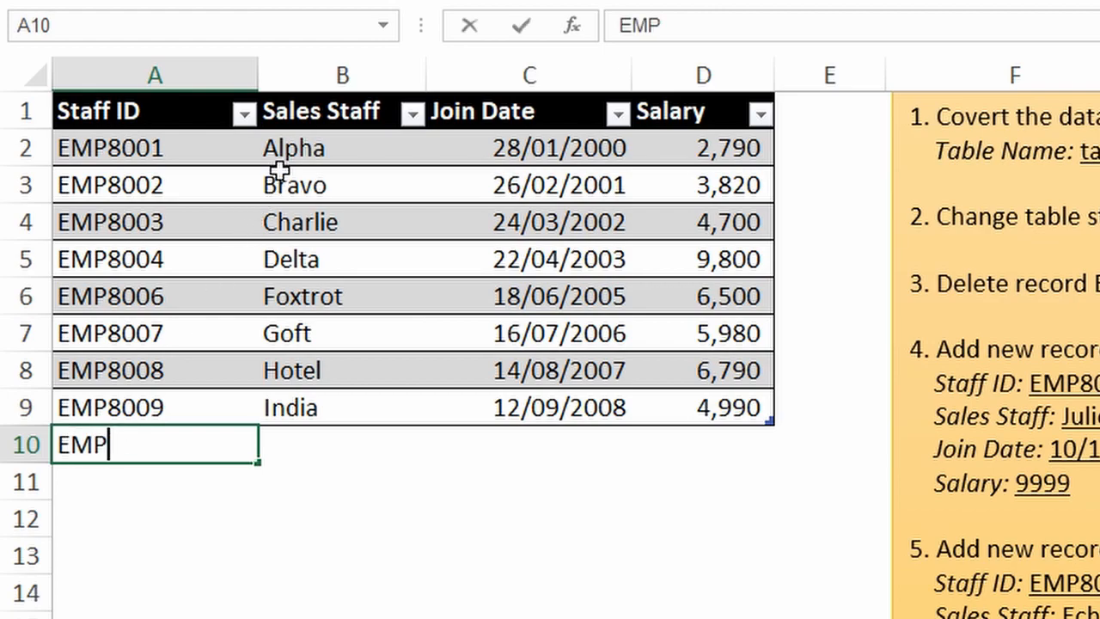
type("8010")
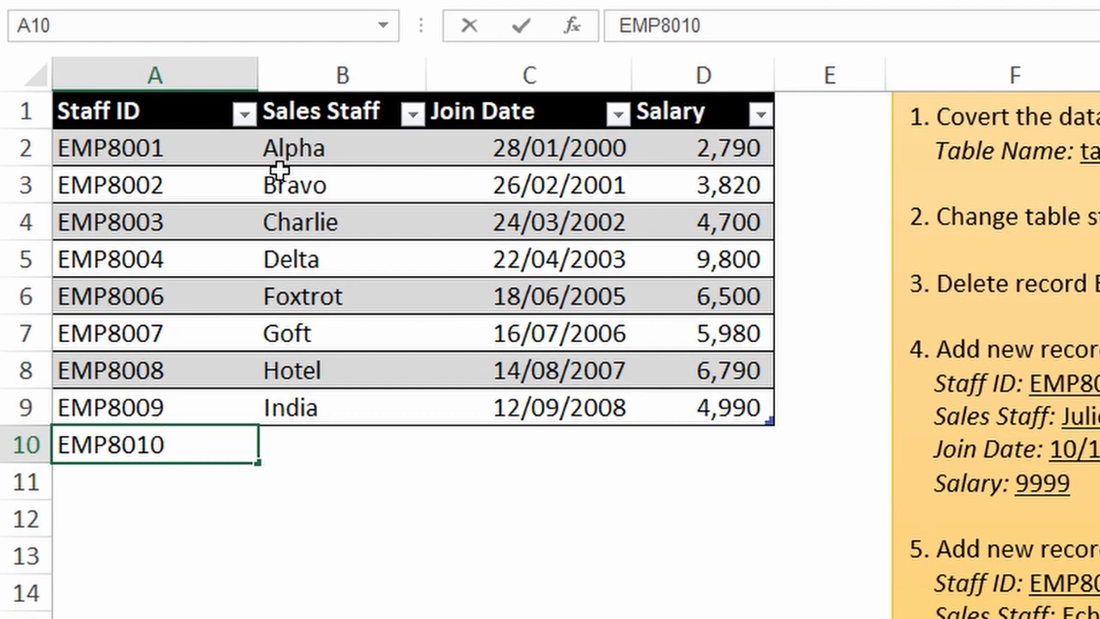
key("Tab")
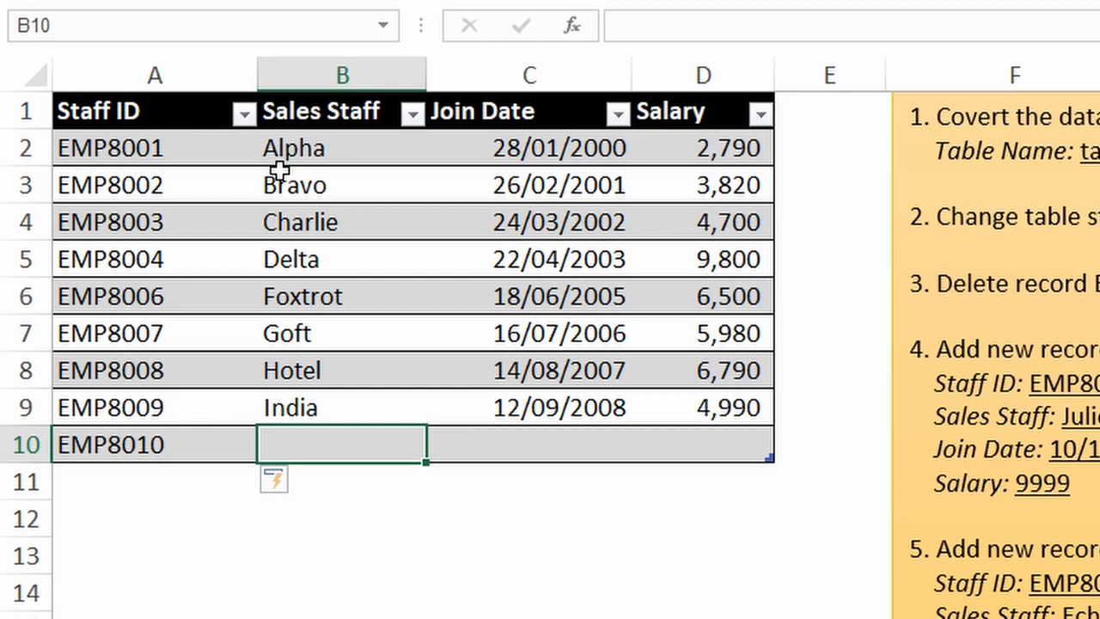
type("Juliet")
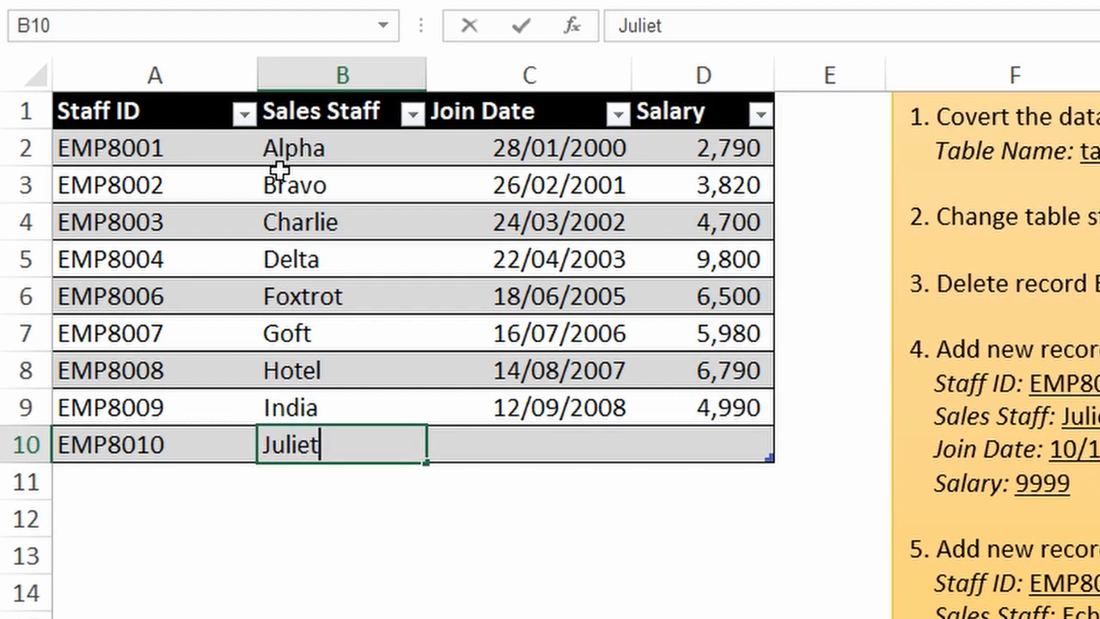
key("Tab")
Step: Complete the new record in row 10 with join date 10/10/2009 and salary 9999
type("10/")
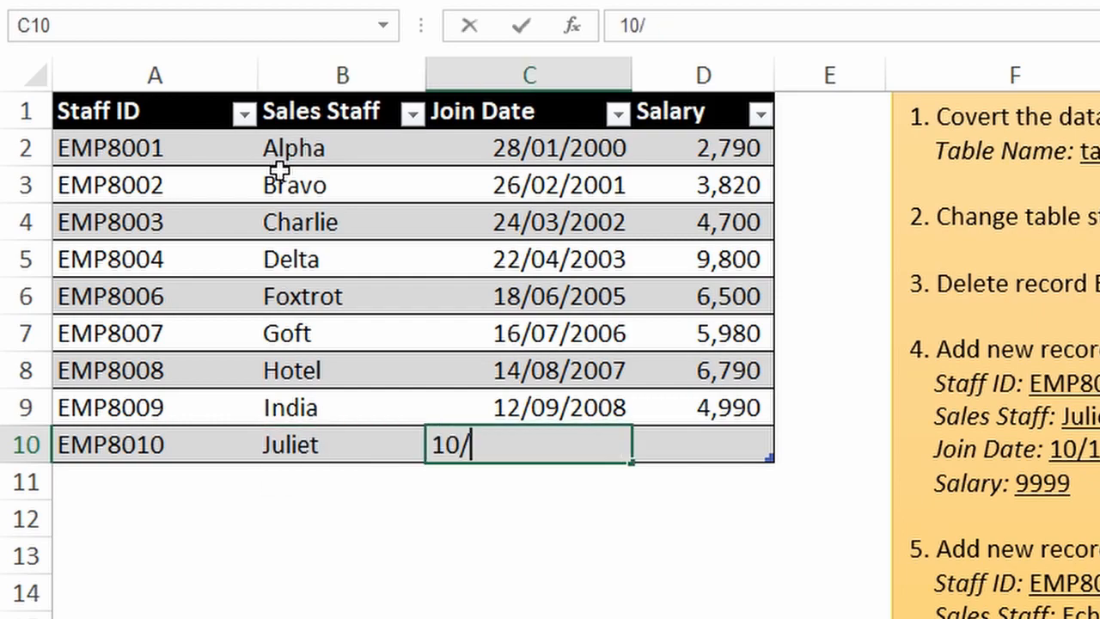
type("10/20")
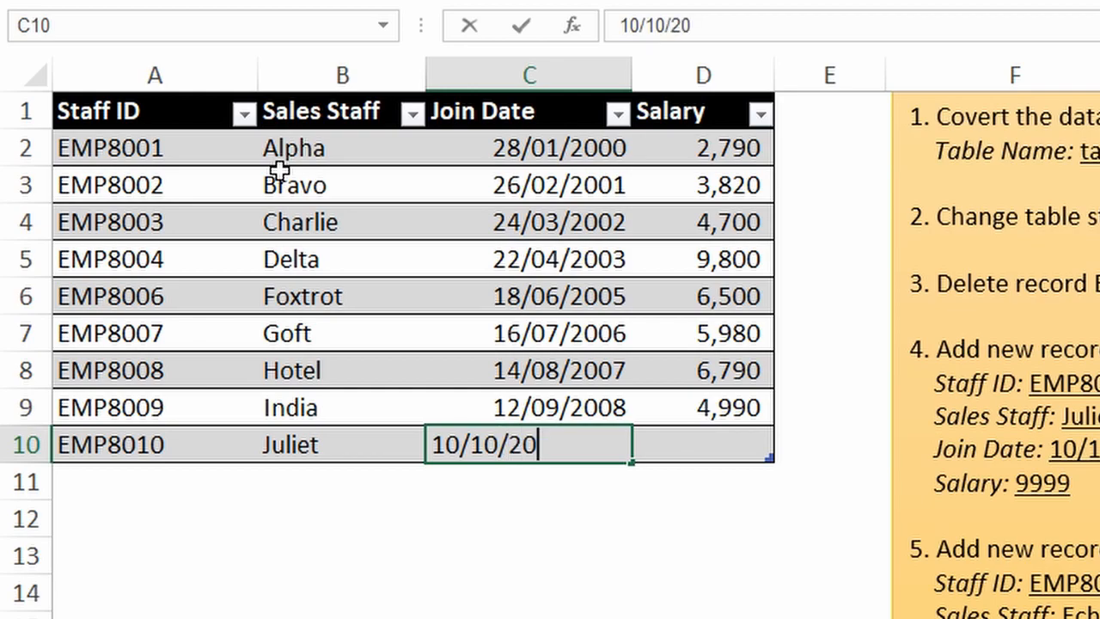
type("09")
key("Tab")
type("9999")
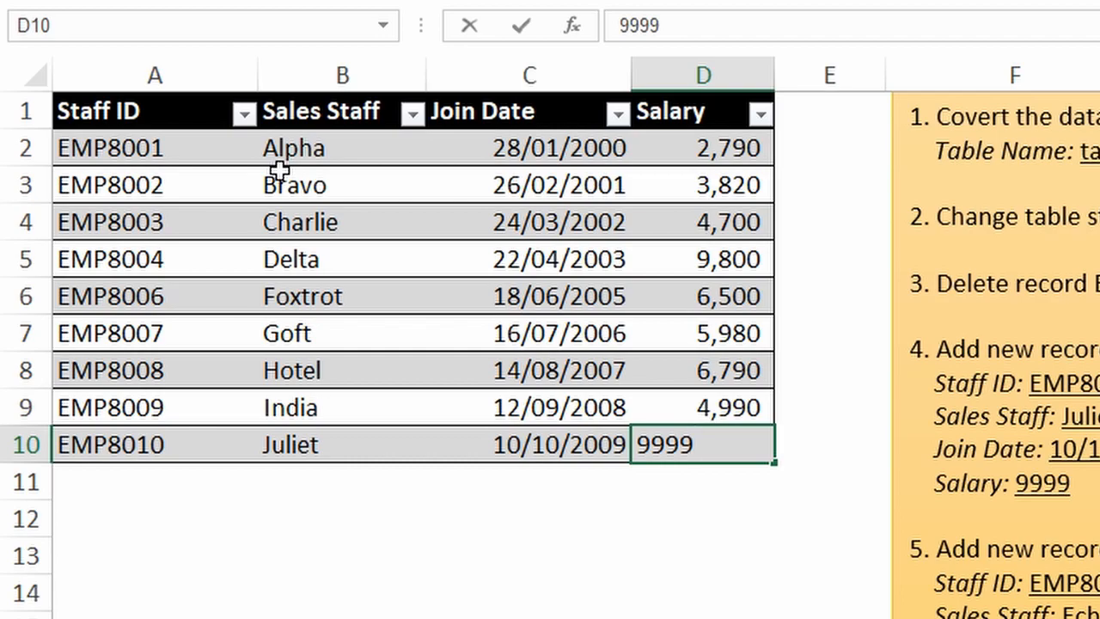
key("Up")
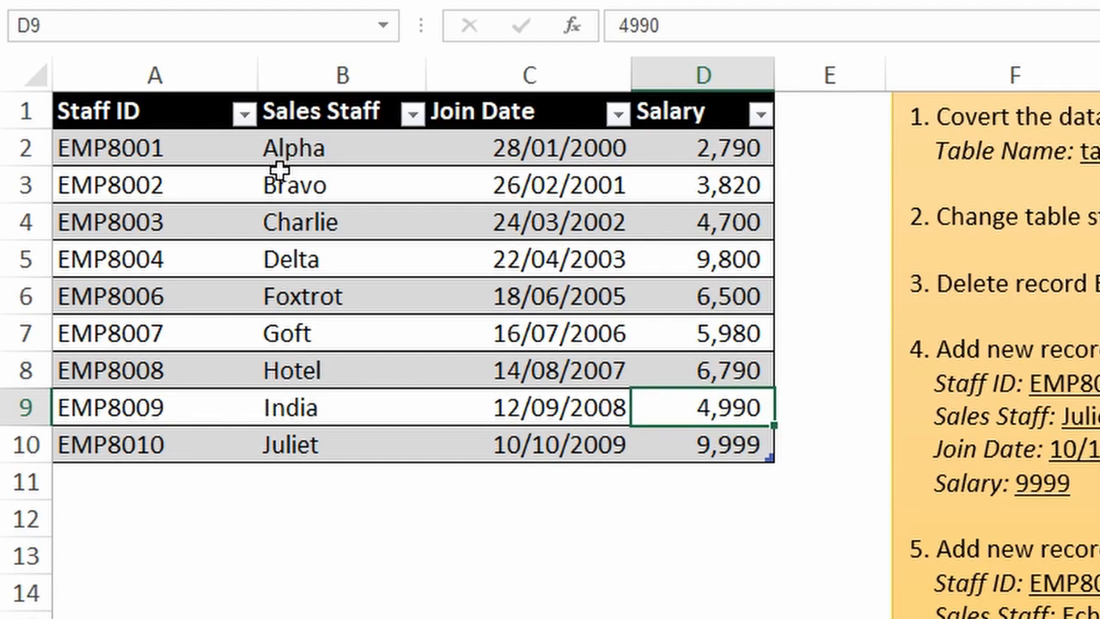
Step: Insert a blank table row above the Foxtrot record in row 6
left_click(309, 297)
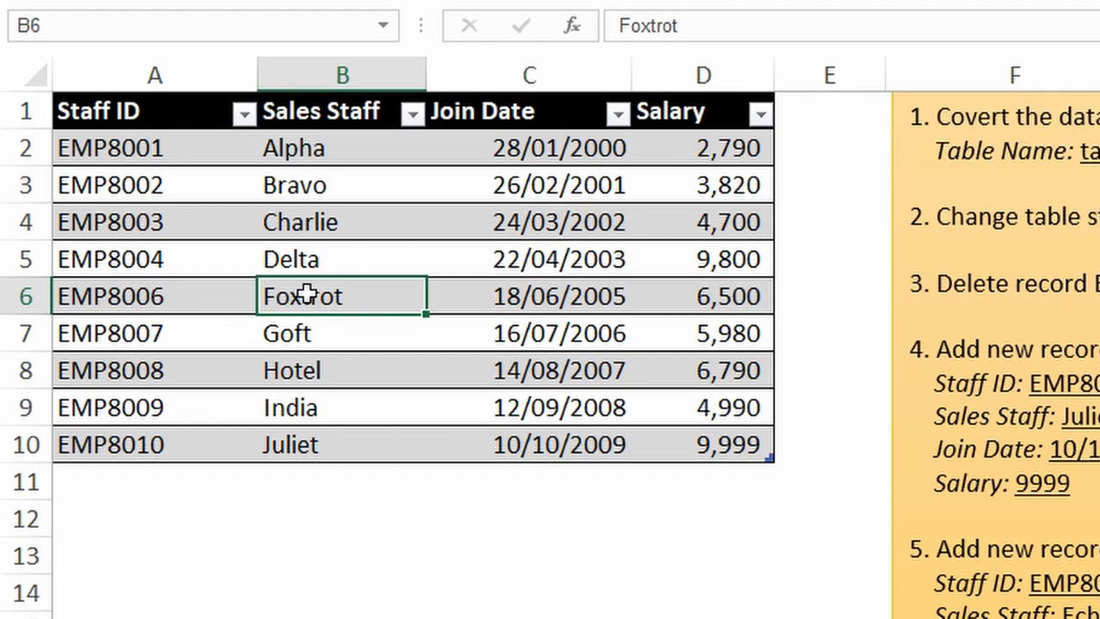
right_click(307, 298)
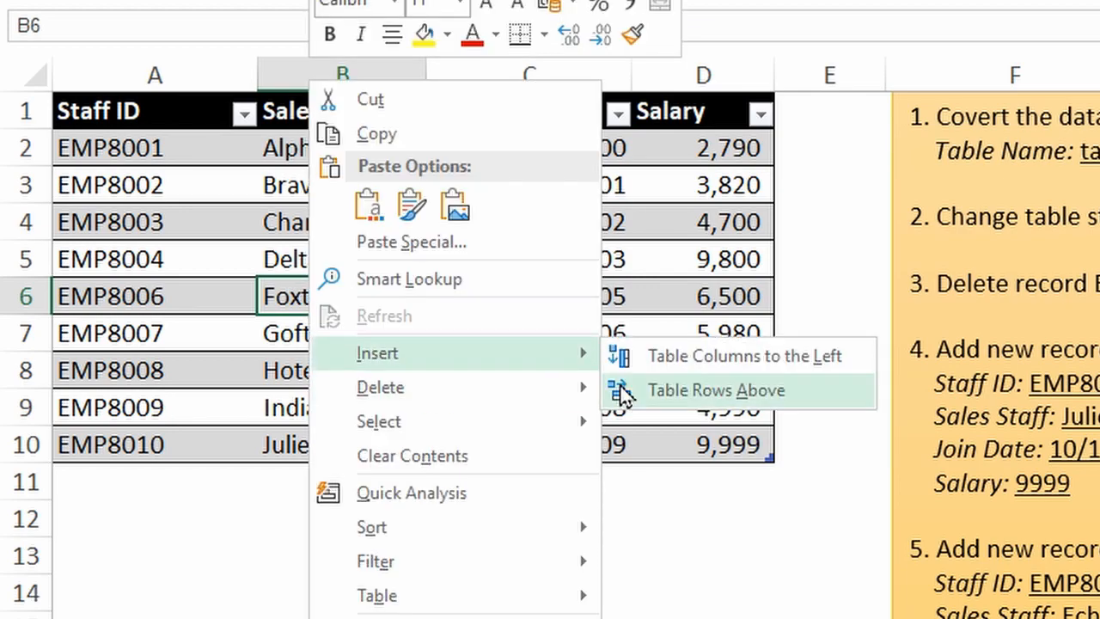
left_click(662, 395)
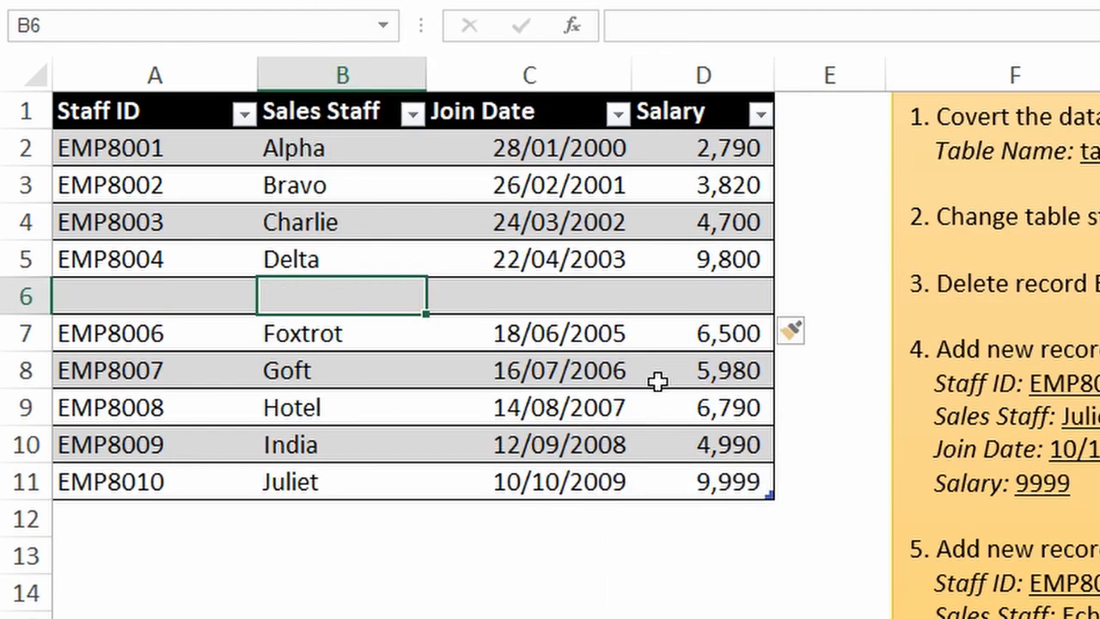
Step: Fill in the staff ID and sales staff name listed in task 5 in the blank table row 6
left_click(163, 296)
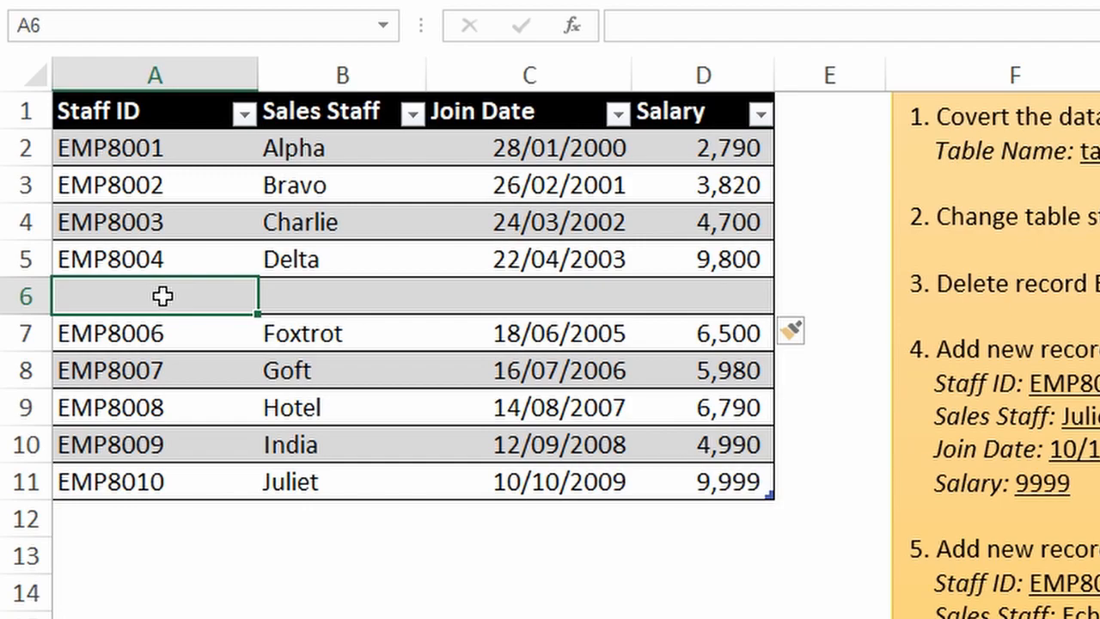
double_click(163, 296)
type("EMP")
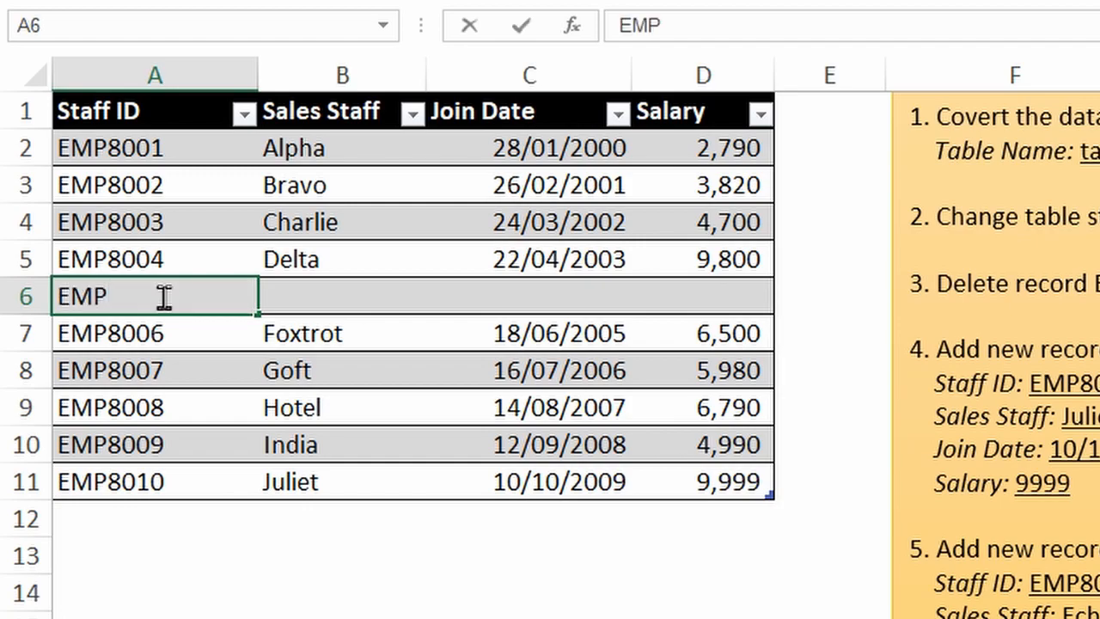
type("8005")
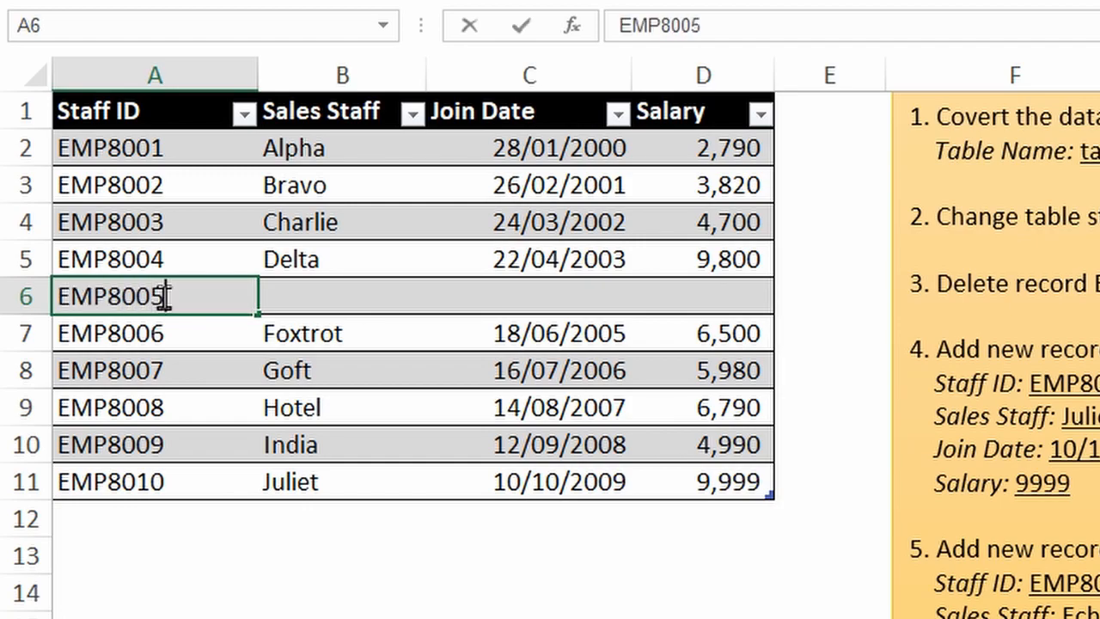
key("Tab")
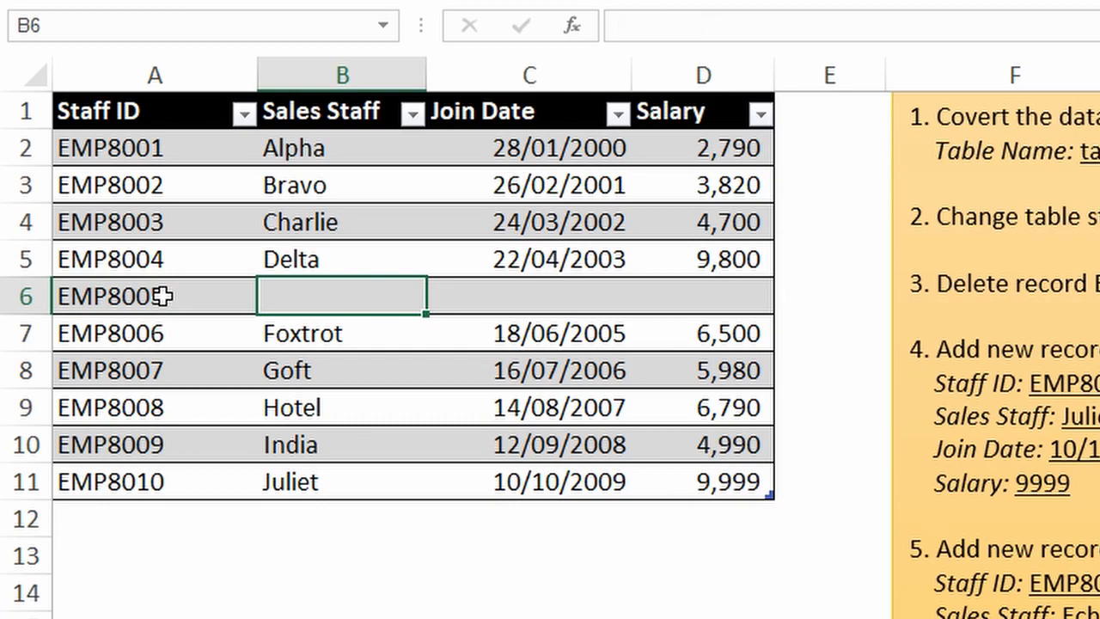
type("Echo")
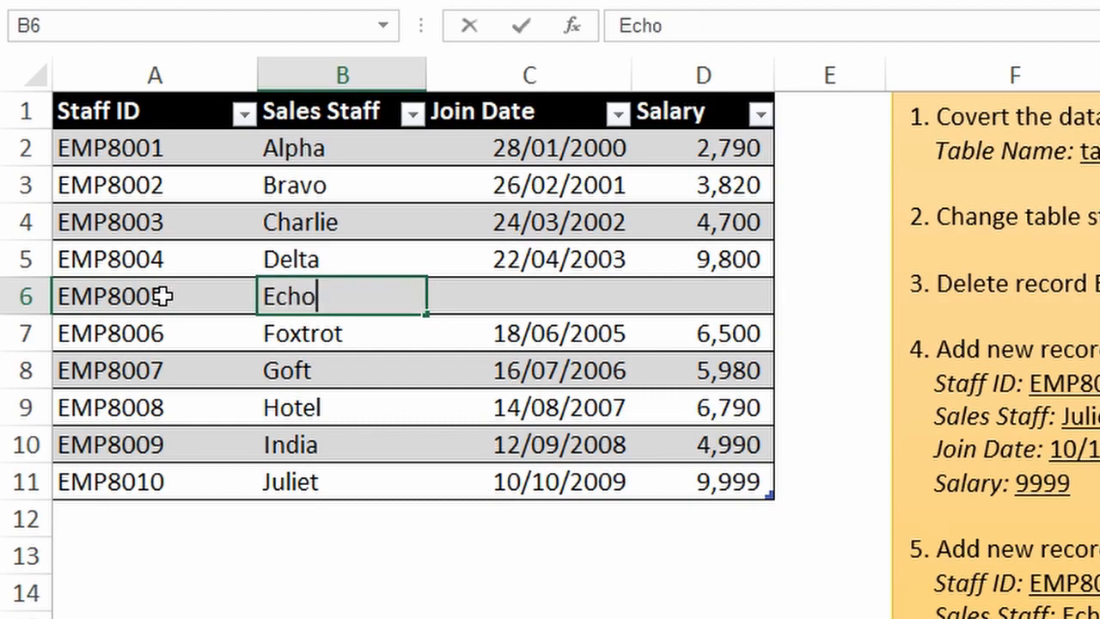
key("Tab")
Step: Complete the record in row 6 with join date 20/05/2004 and salary 8888
type("20/")
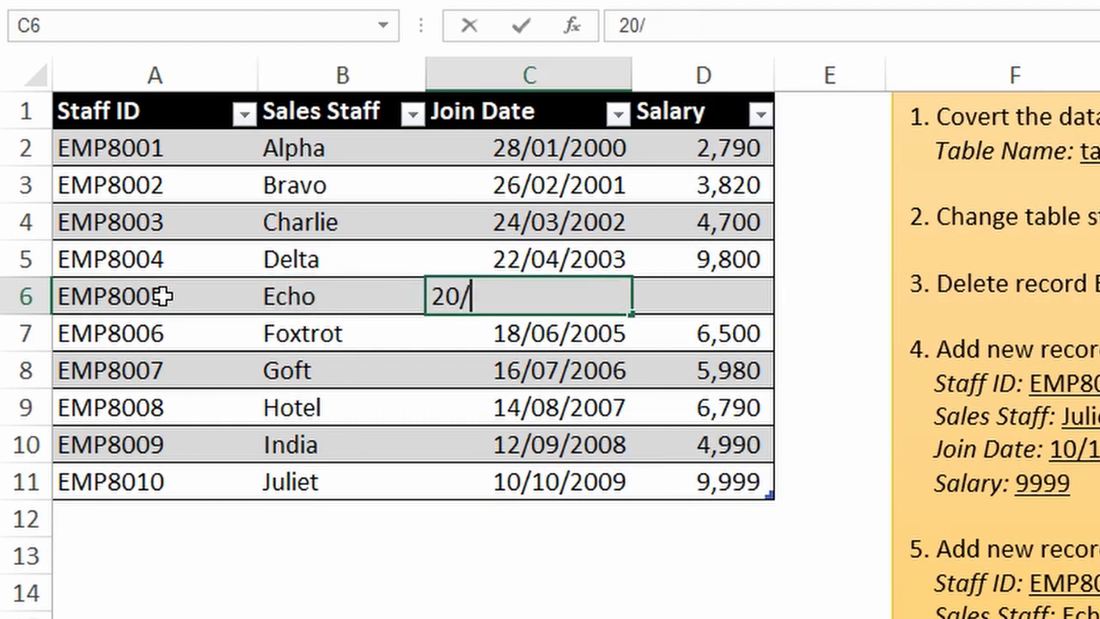
type("5/2005")
key("BackSpace")
type("4")
key("Tab")
type("8888")
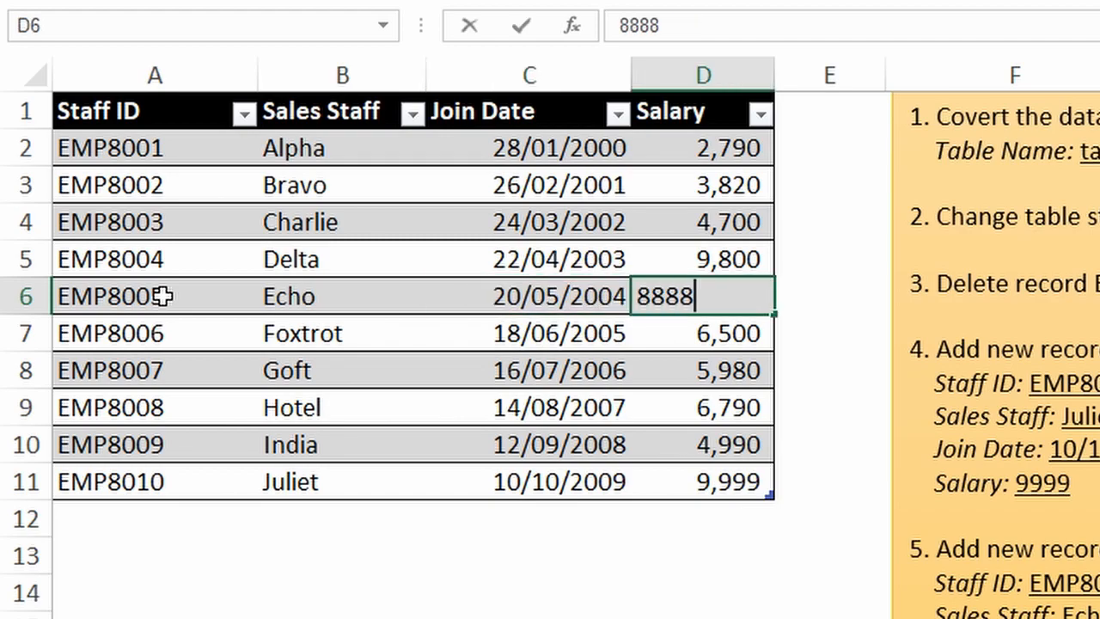
key("Tab")
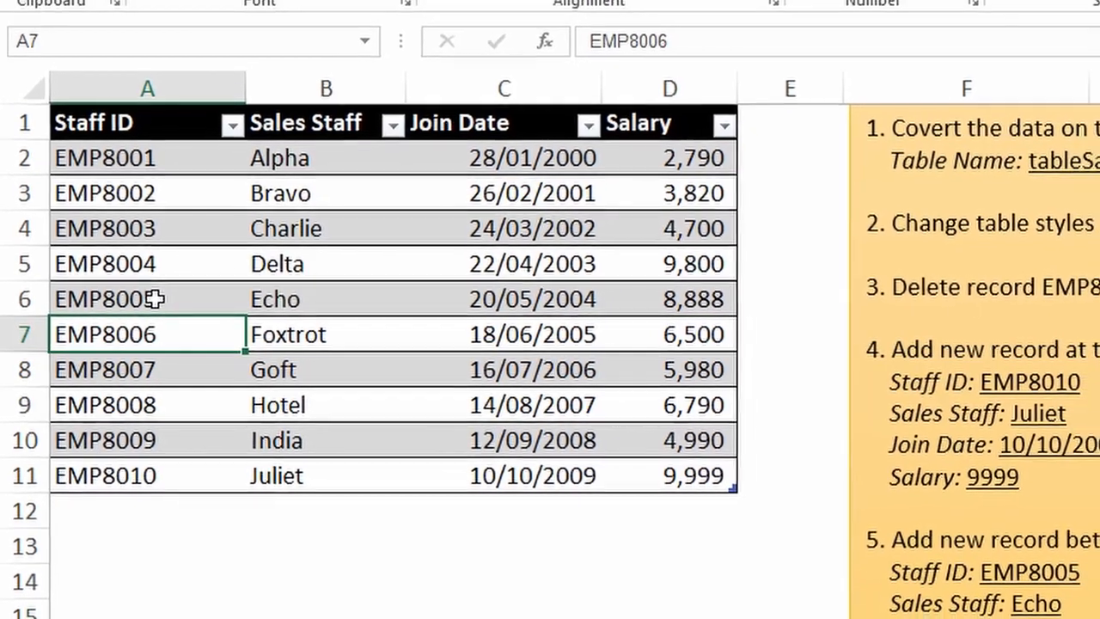